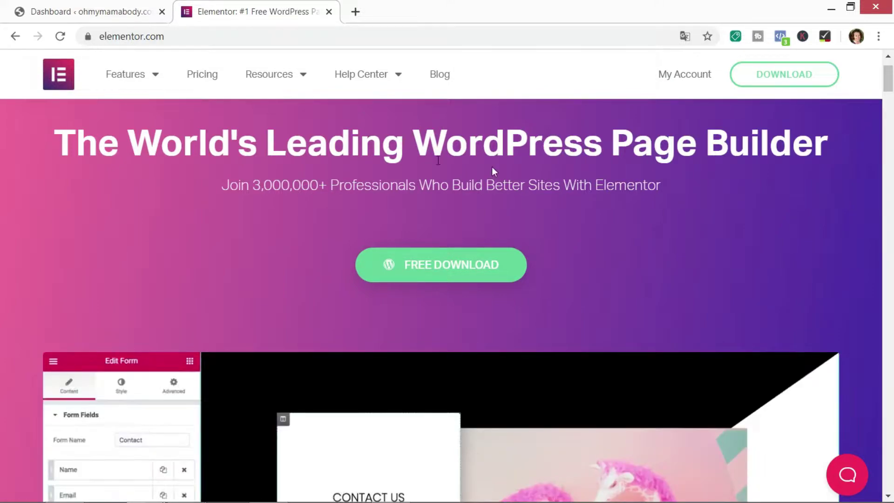
scroll(584, 183, down, 8)
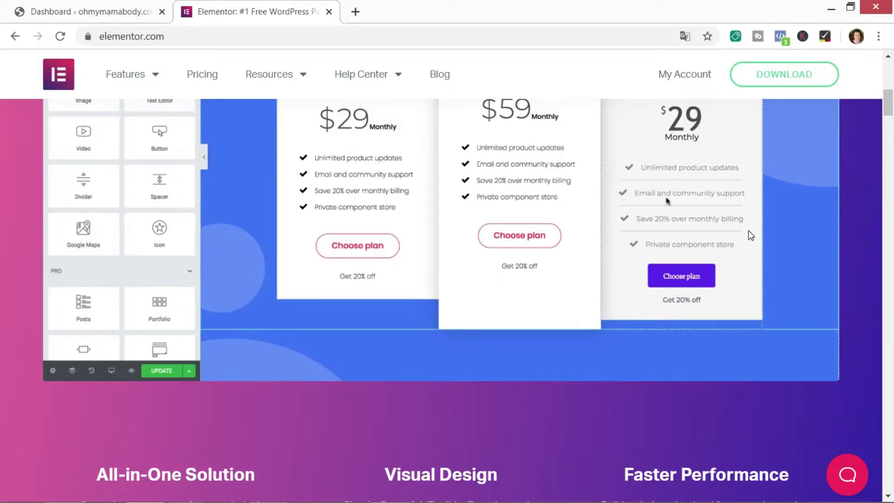
scroll(748, 230, down, 1)
scroll(749, 231, down, 20)
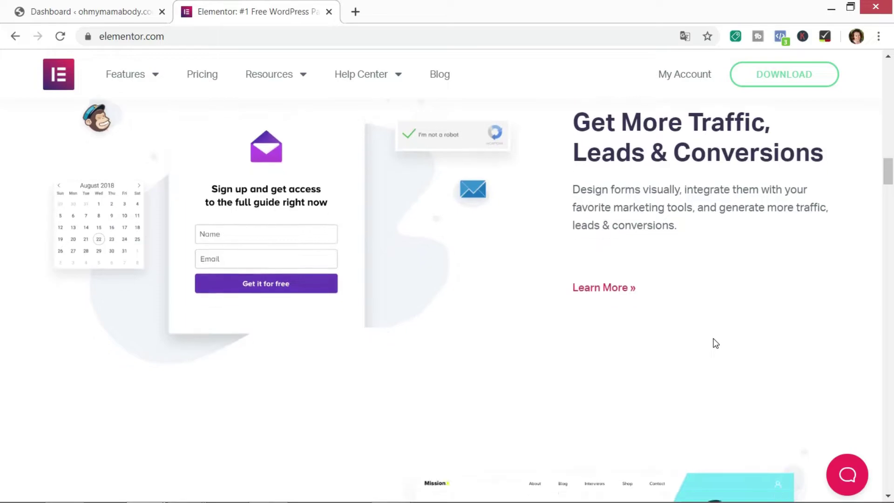
scroll(716, 343, down, 15)
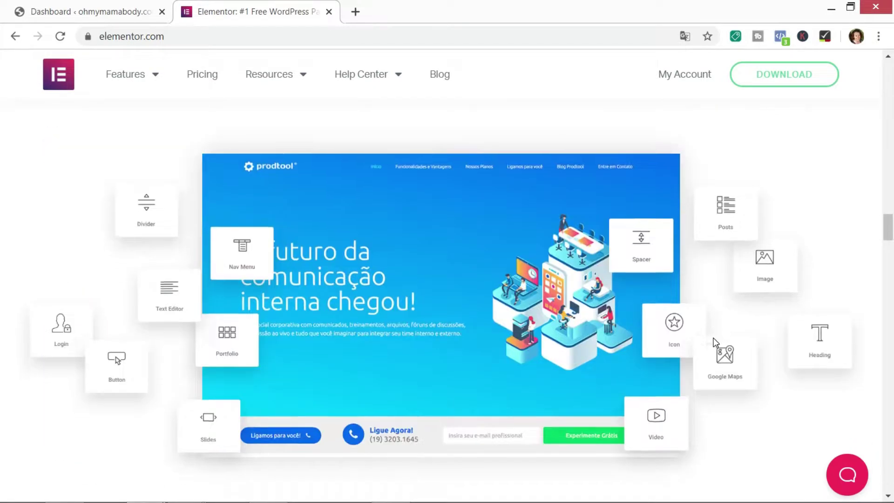
scroll(716, 343, down, 8)
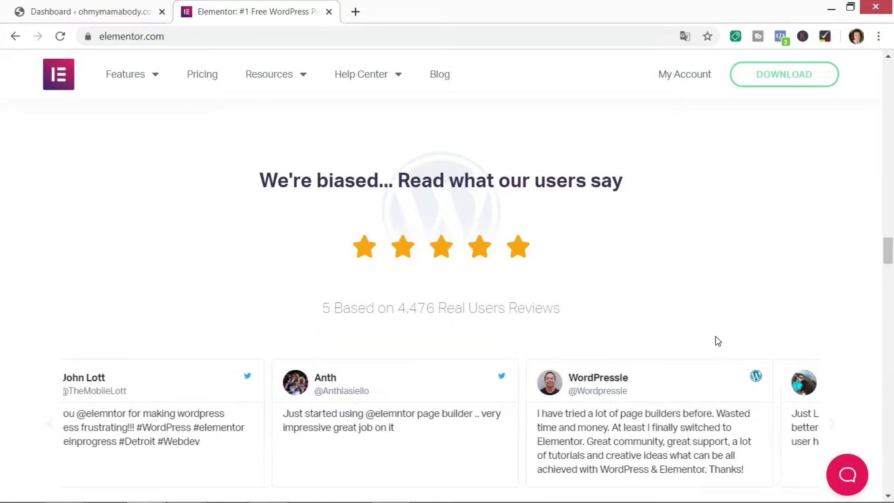
scroll(716, 343, down, 10)
scroll(718, 341, up, 20)
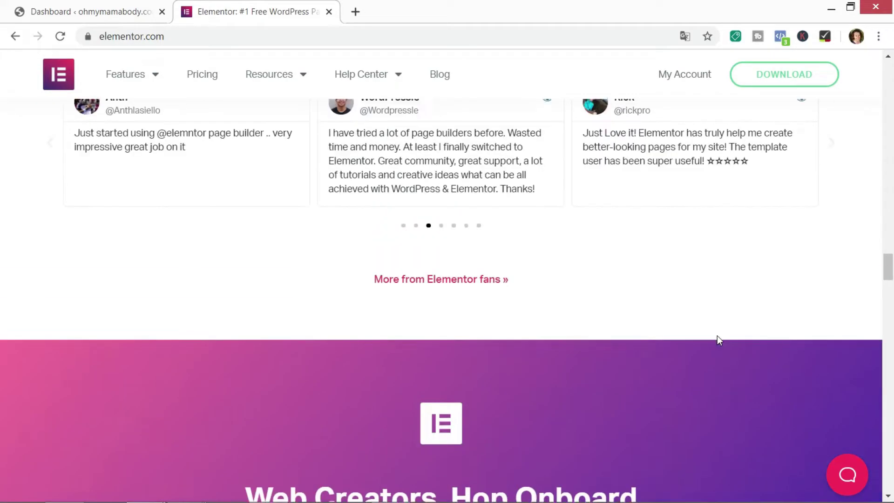
scroll(719, 339, up, 20)
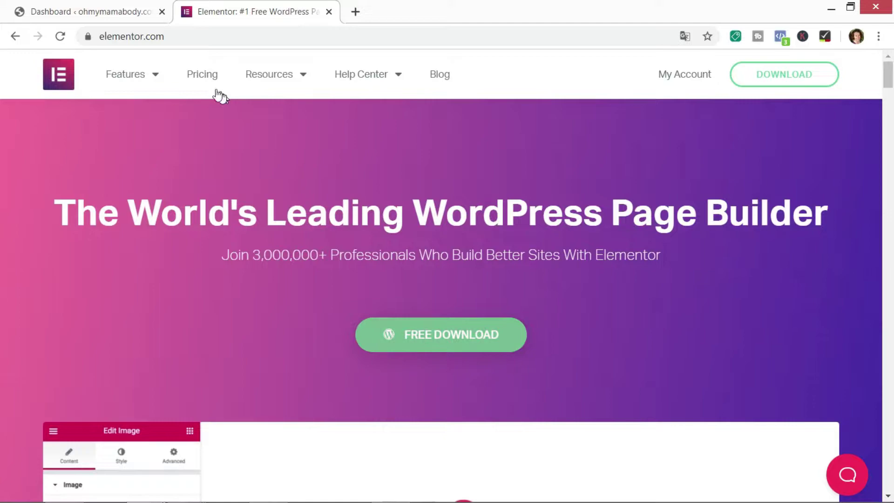
Open Elementor's pricing page and scroll down to the Free vs. Pro comparison table.
click(200, 75)
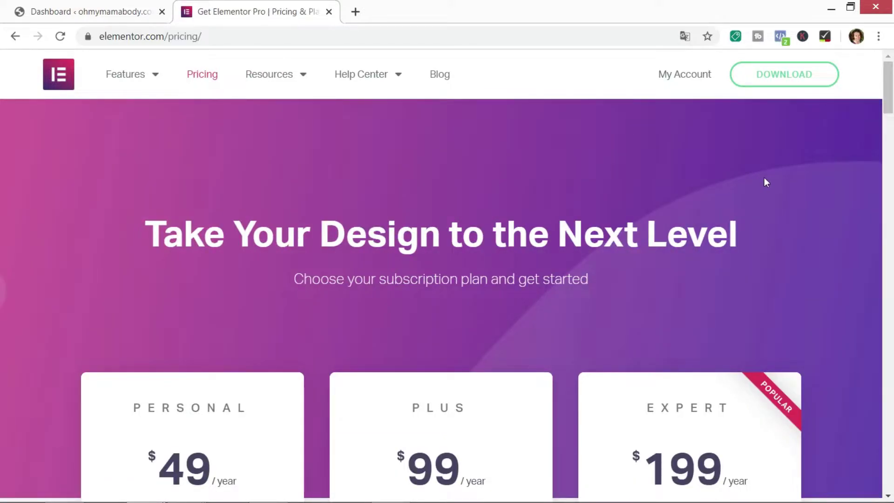
scroll(766, 181, down, 6)
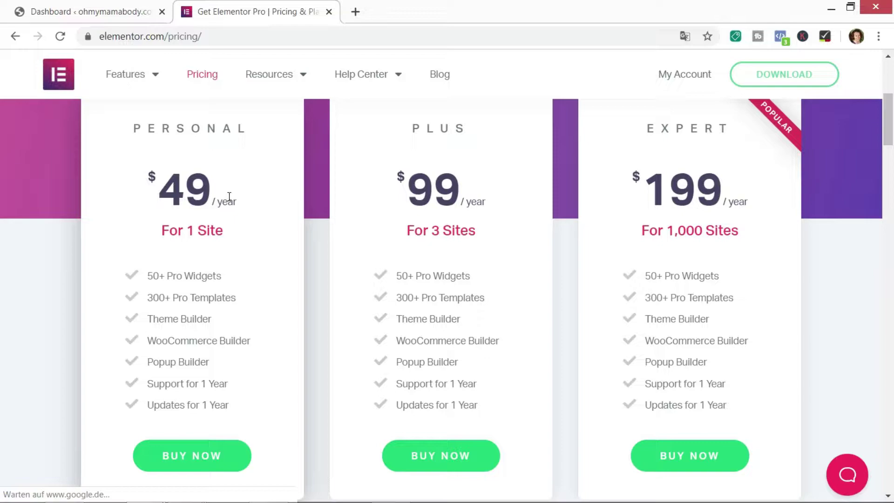
scroll(229, 196, down, 2)
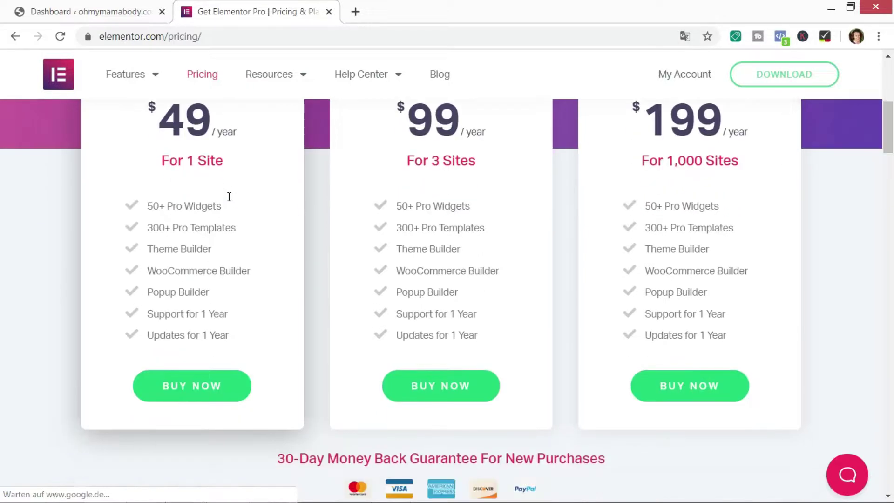
scroll(235, 233, down, 2)
scroll(236, 235, up, 4)
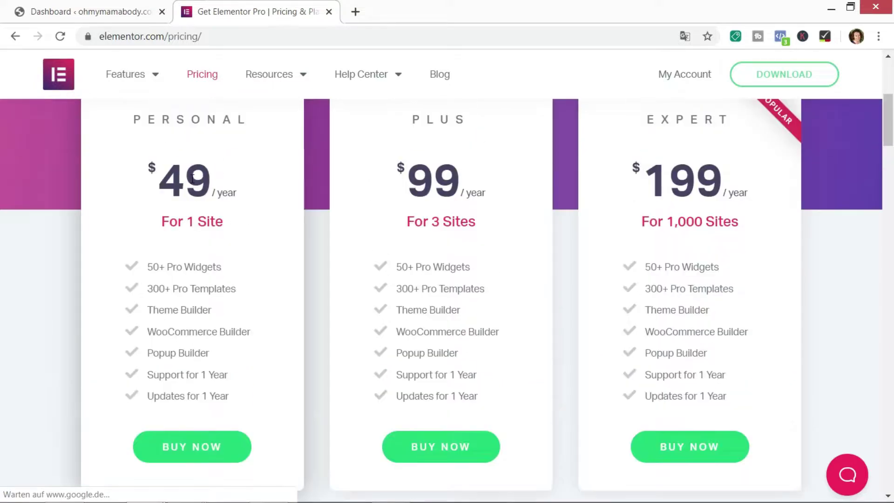
drag(887, 148, 892, 209)
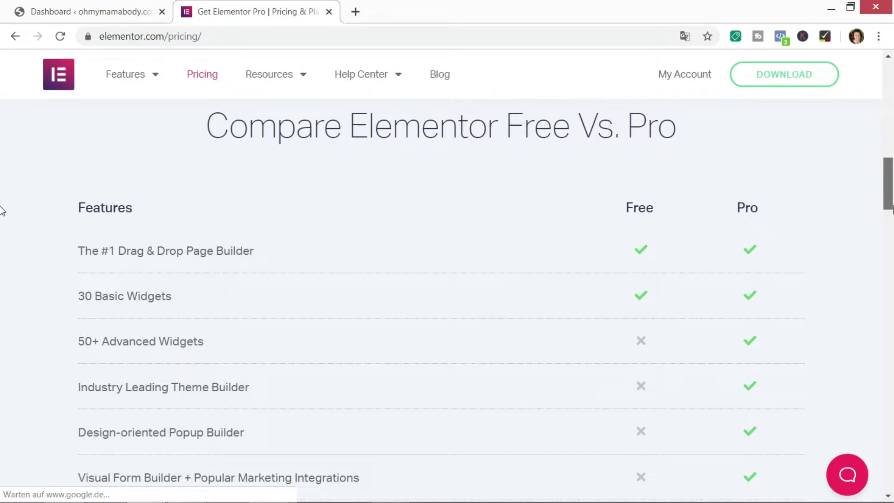
drag(893, 210, 892, 209)
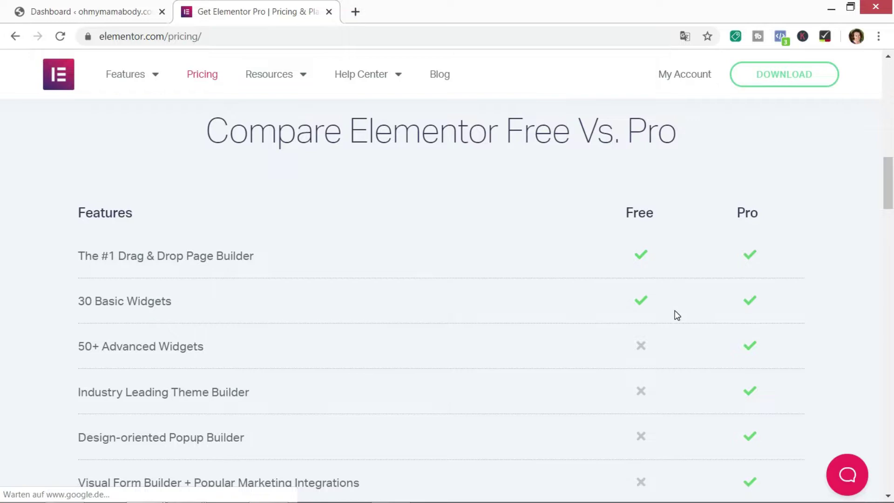
scroll(674, 310, down, 1)
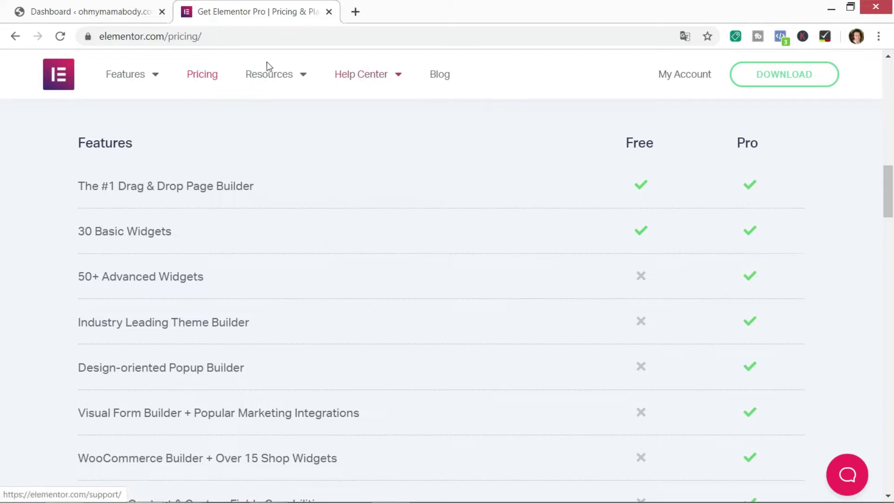
Back in the WordPress dashboard, search Plugins > Add New for 'elemento'.
click(105, 14)
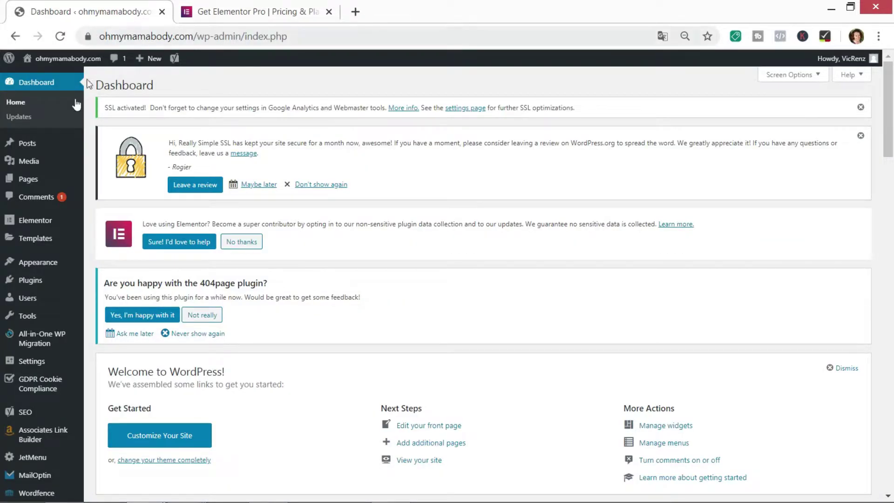
mouse_move(31, 287)
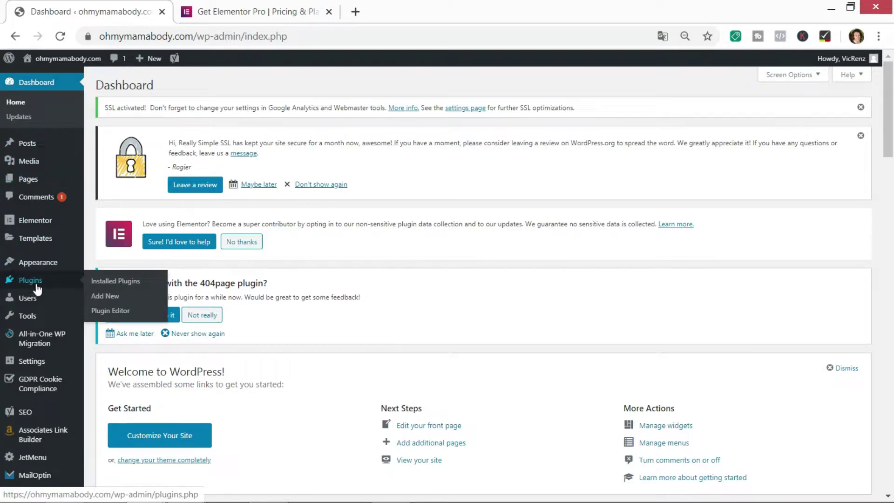
click(112, 300)
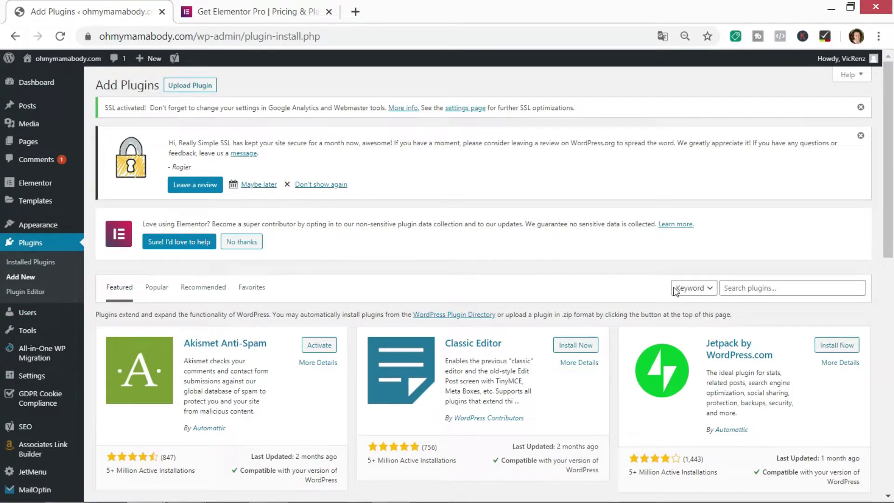
click(750, 286)
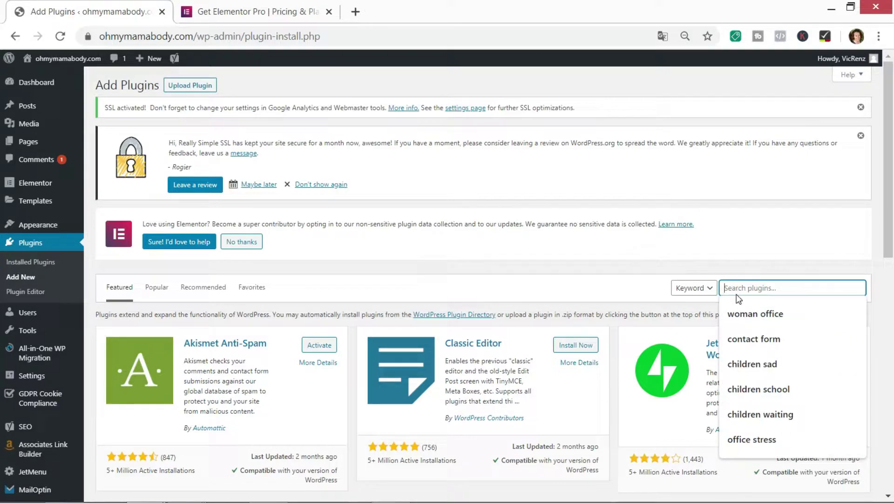
text(ele)
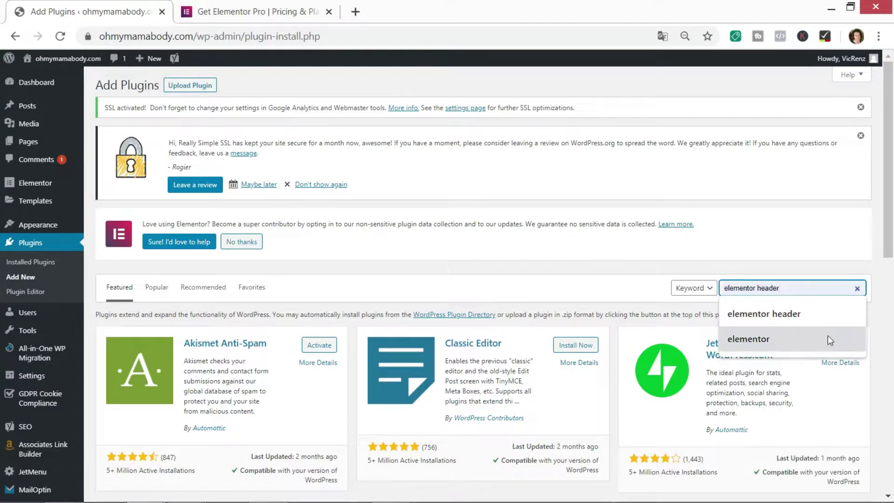
text(mento)
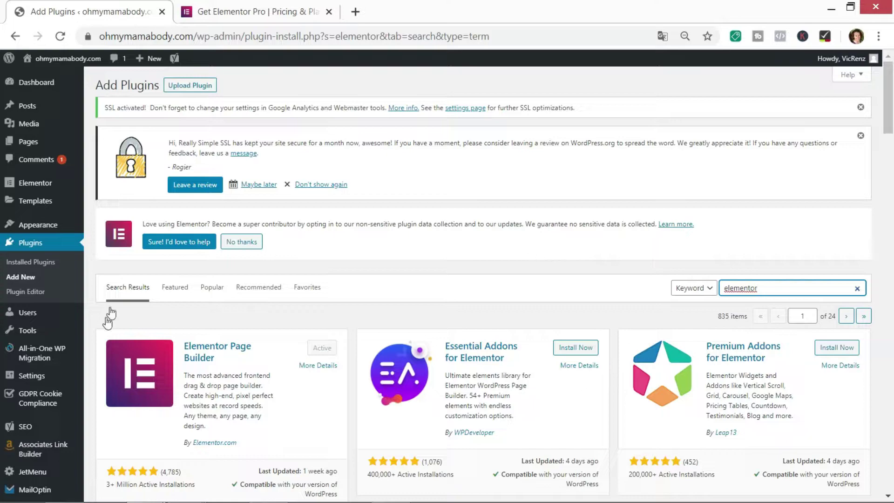
mouse_move(28, 188)
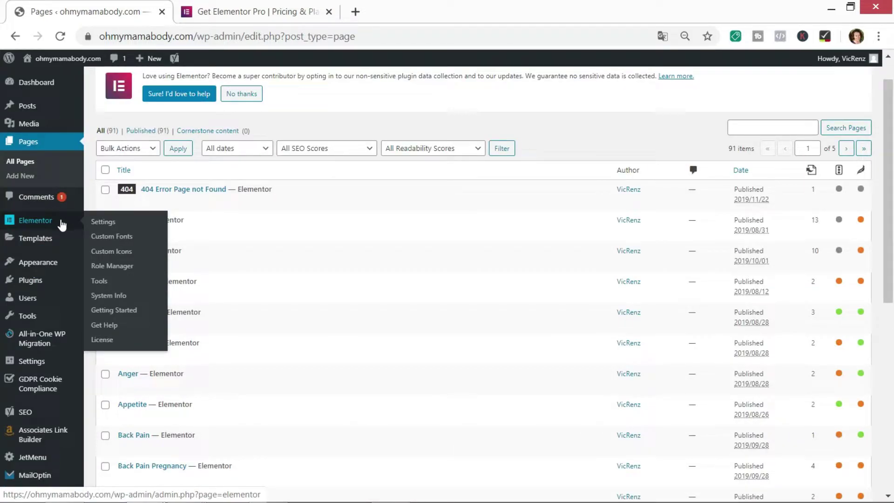
Create a new WordPress page titled 'Elementor Review'.
click(31, 178)
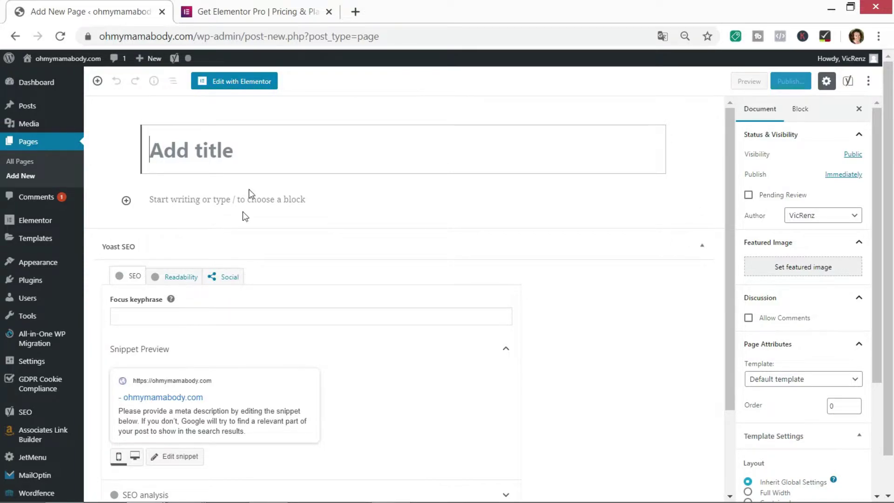
click(260, 157)
text(Elementor)
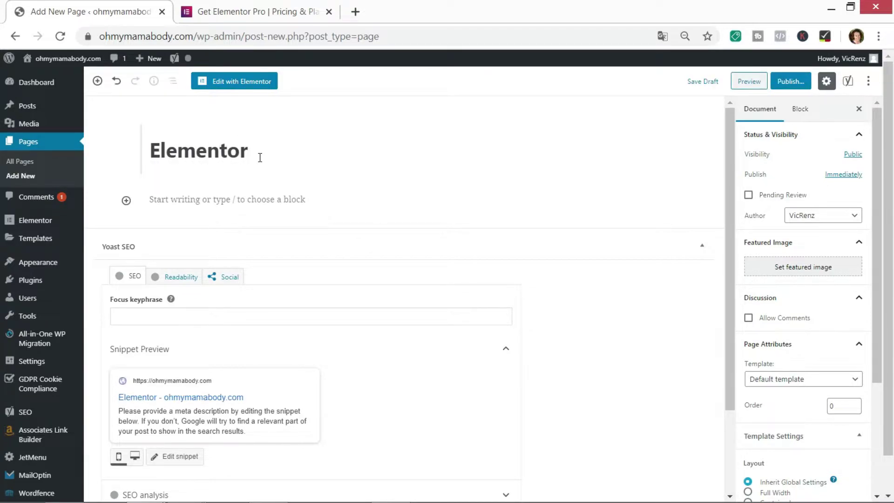
text( Re)
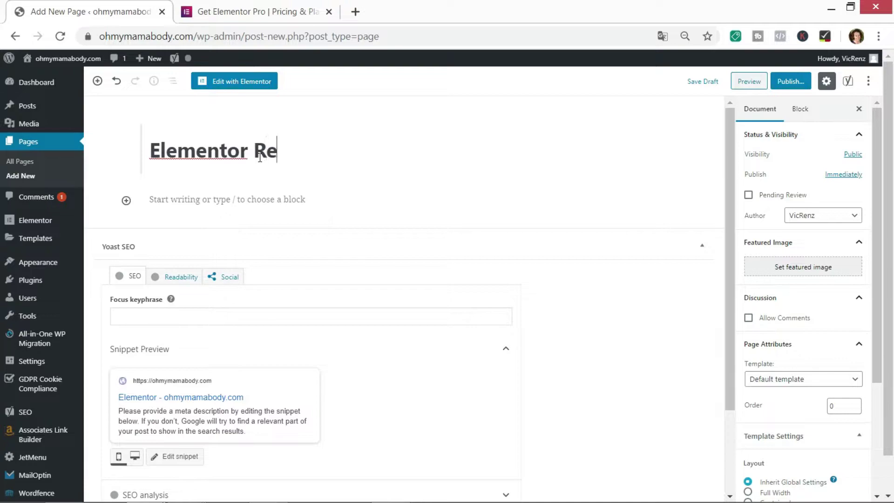
text(view)
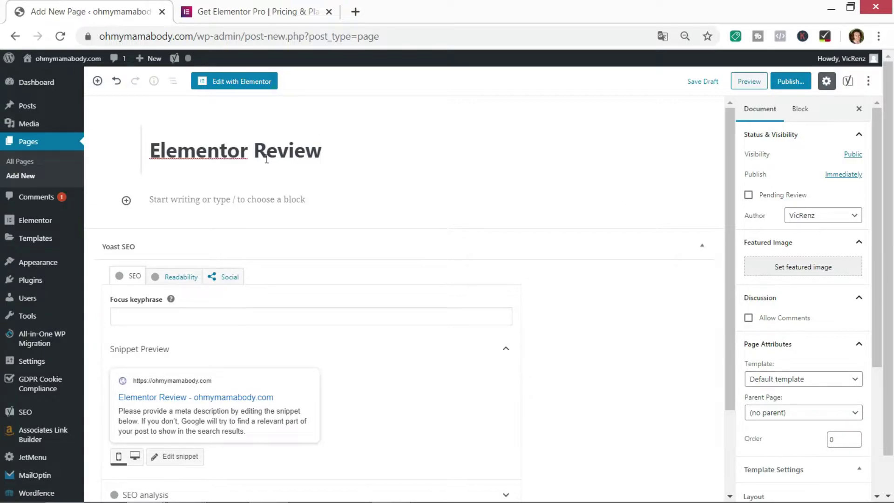
Save the Elementor Review page as a draft and launch Edit with Elementor.
click(696, 87)
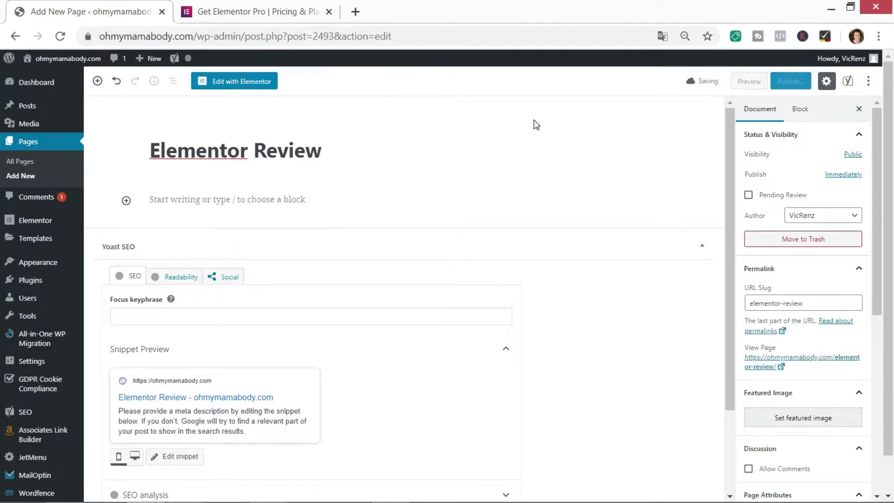
click(245, 86)
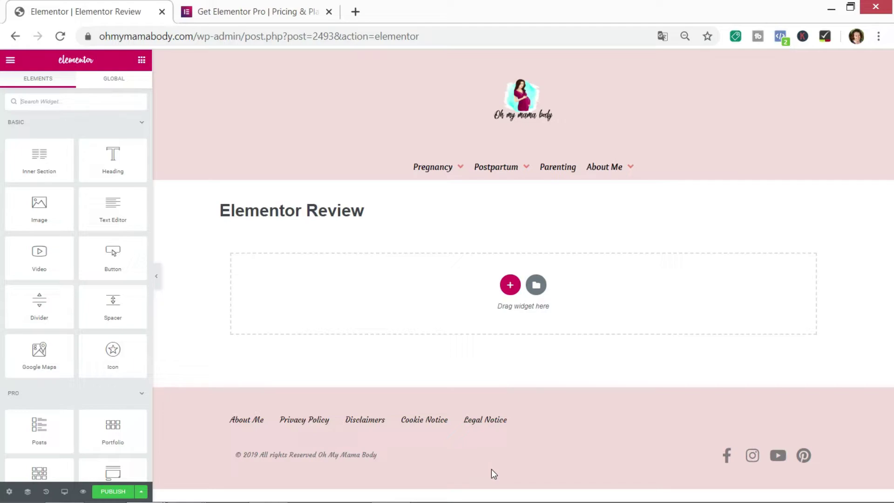
In the page settings, hide the page title and set the layout to Elementor Canvas.
click(8, 492)
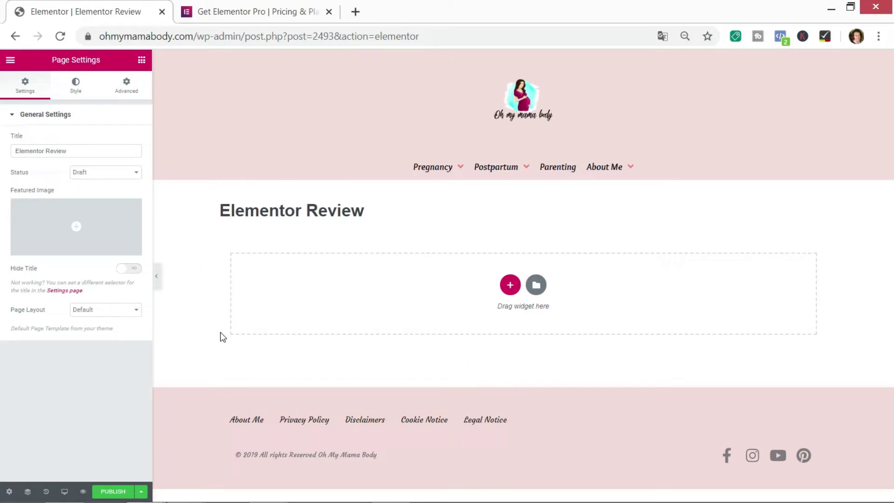
click(136, 270)
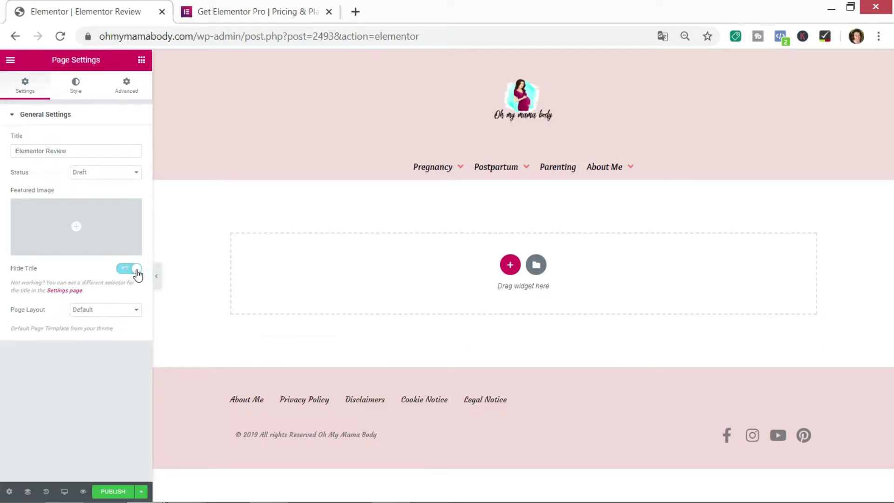
click(135, 312)
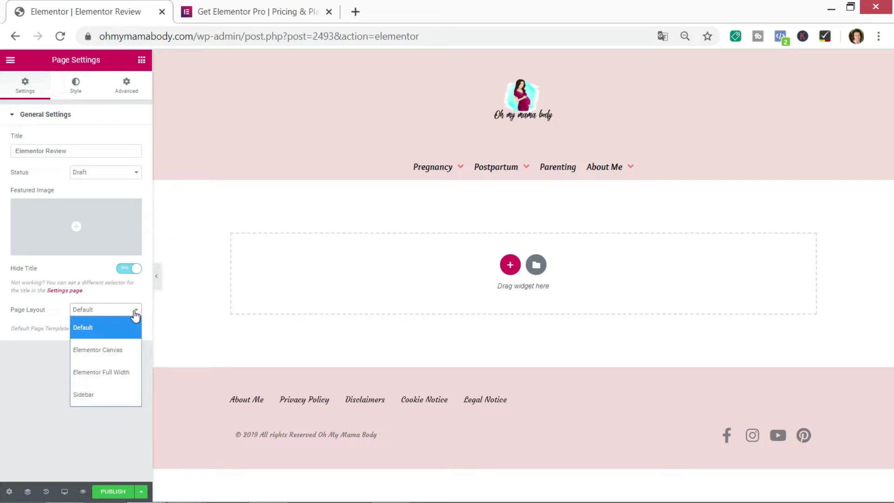
click(126, 350)
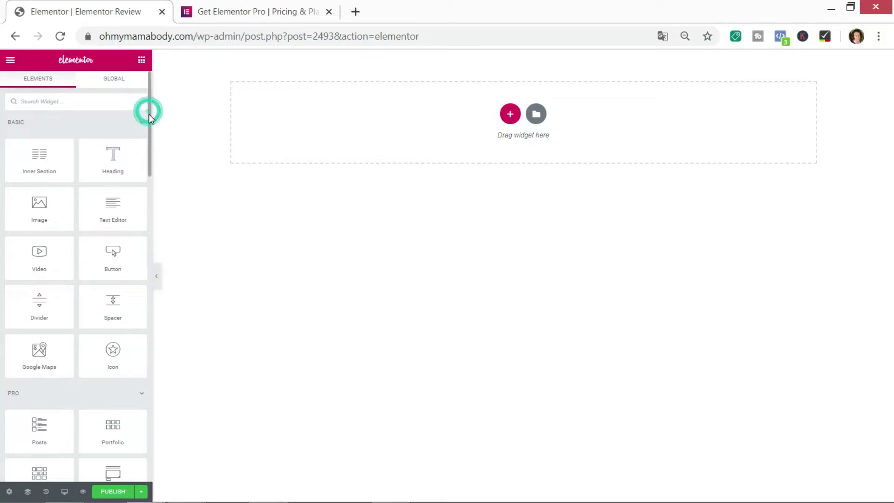
drag(149, 113, 148, 172)
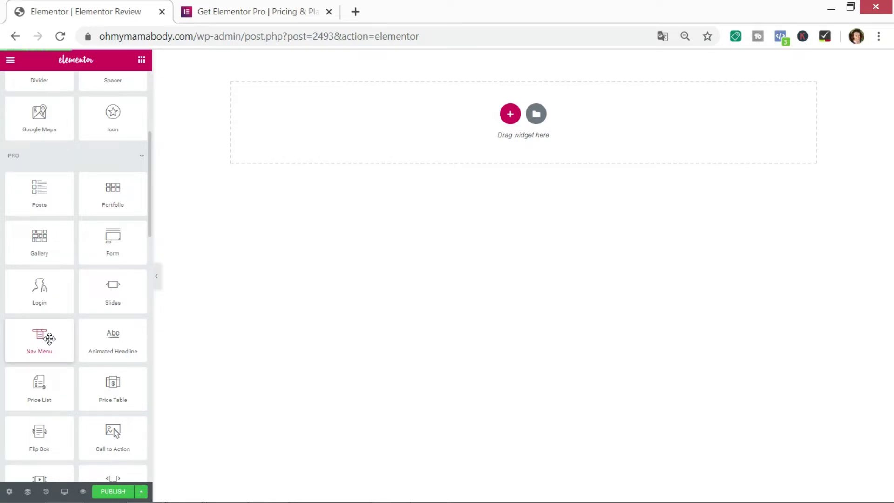
scroll(70, 348, down, 2)
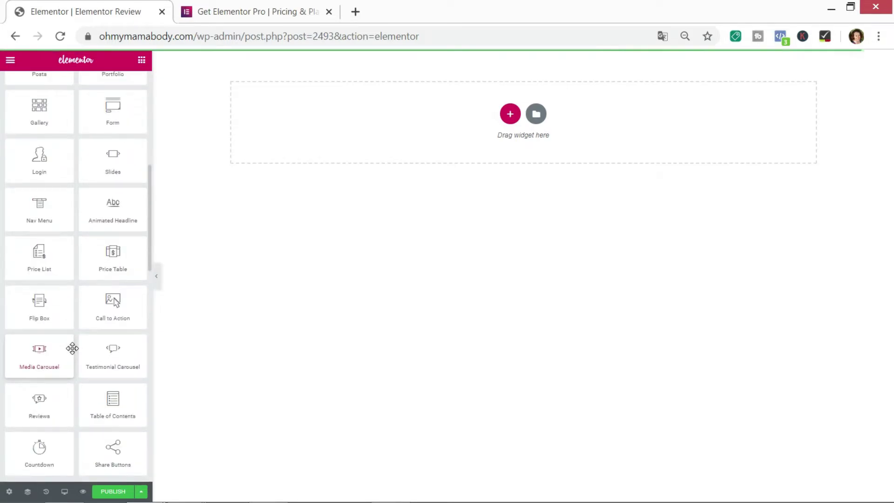
scroll(72, 347, down, 1)
scroll(71, 349, down, 1)
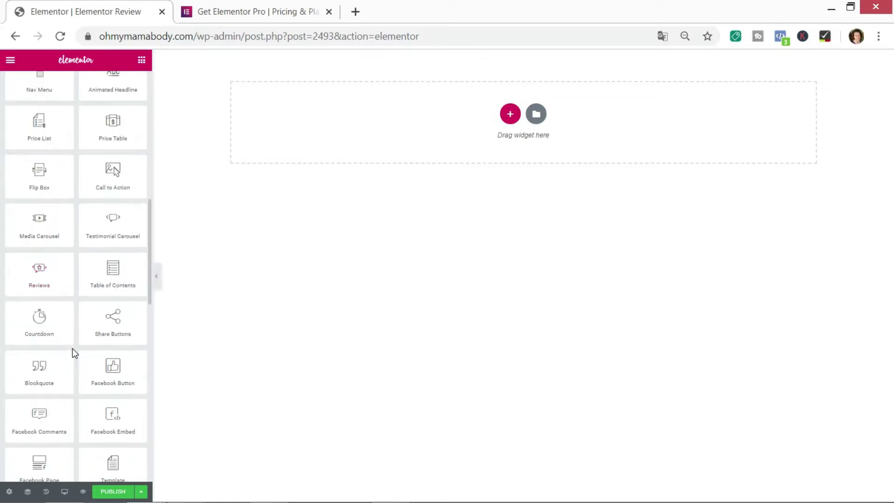
scroll(72, 348, down, 1)
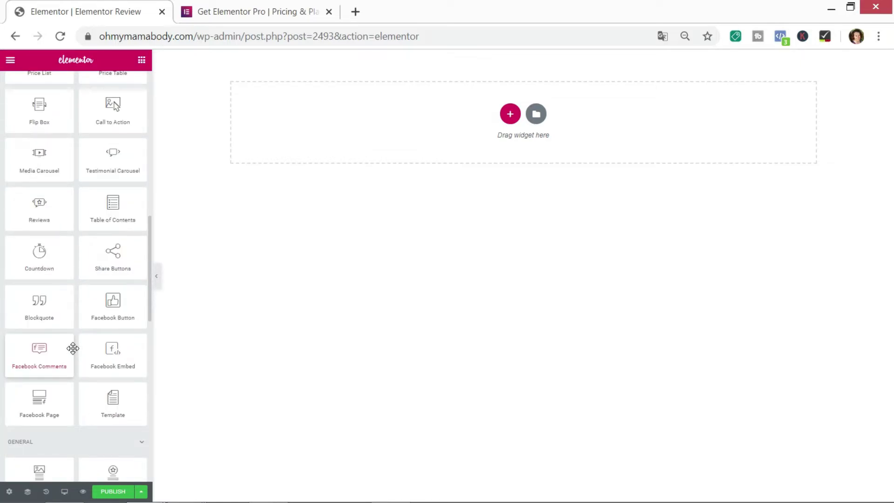
scroll(75, 353, up, 1)
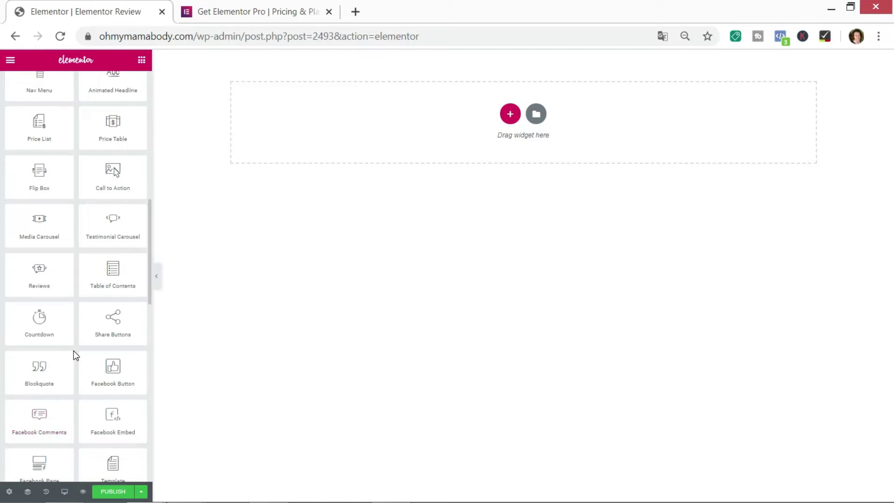
scroll(75, 355, up, 9)
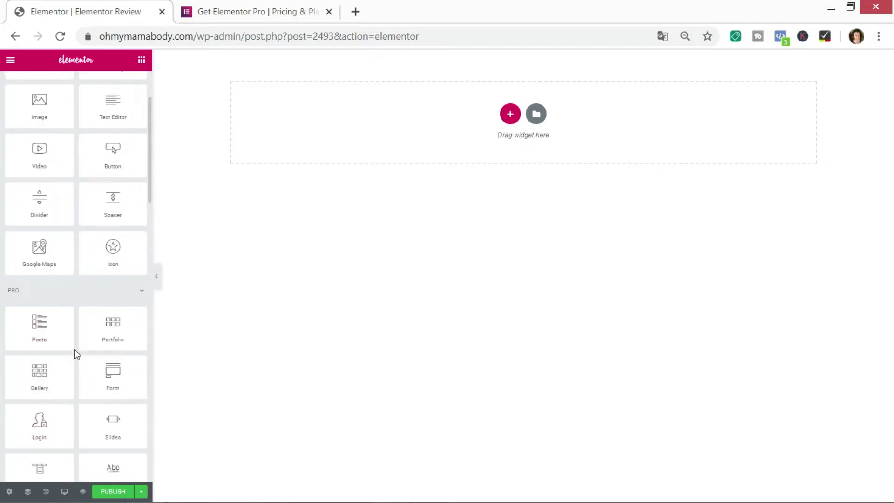
scroll(74, 349, up, 2)
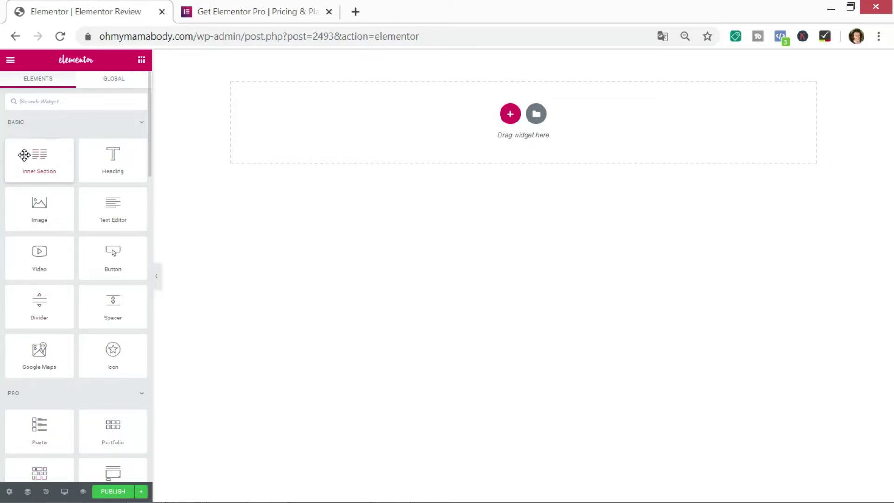
Add a two-column Inner Section and drop an Image widget into its left column.
drag(24, 155, 437, 132)
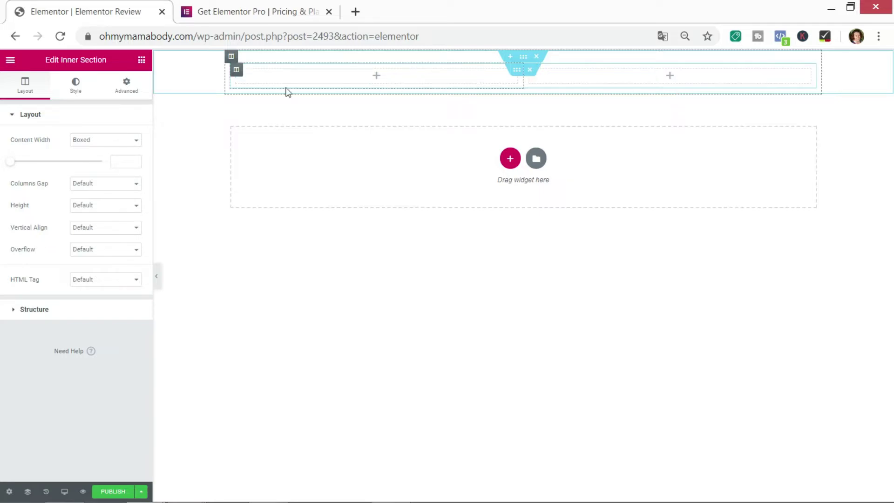
click(142, 62)
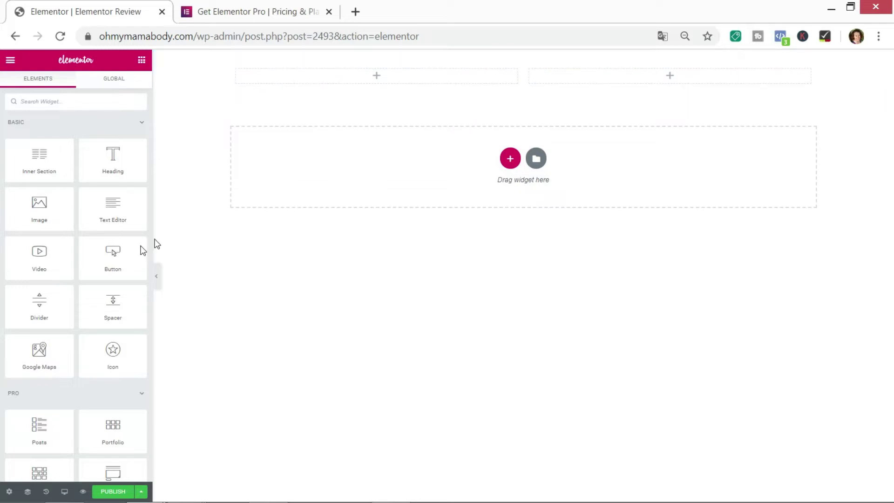
drag(33, 219, 375, 79)
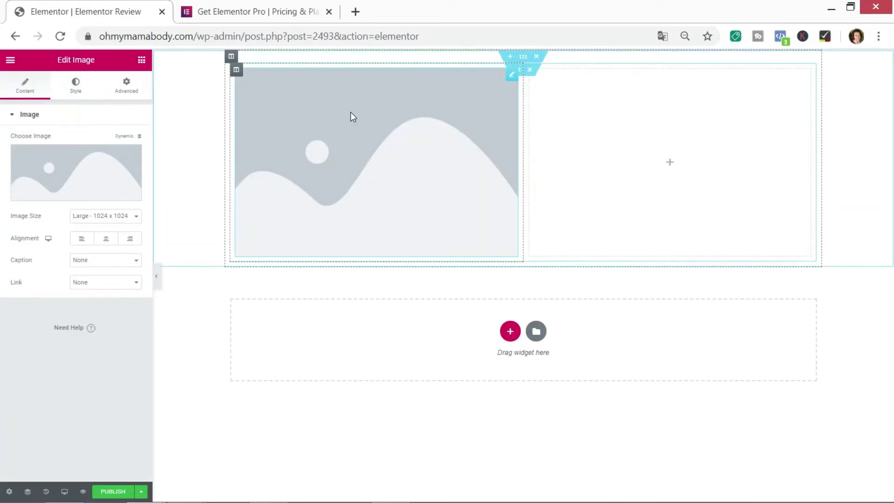
Add a Text Editor widget in the right column reading 'Hello welcome to Elementor review'.
click(141, 60)
drag(107, 200, 651, 154)
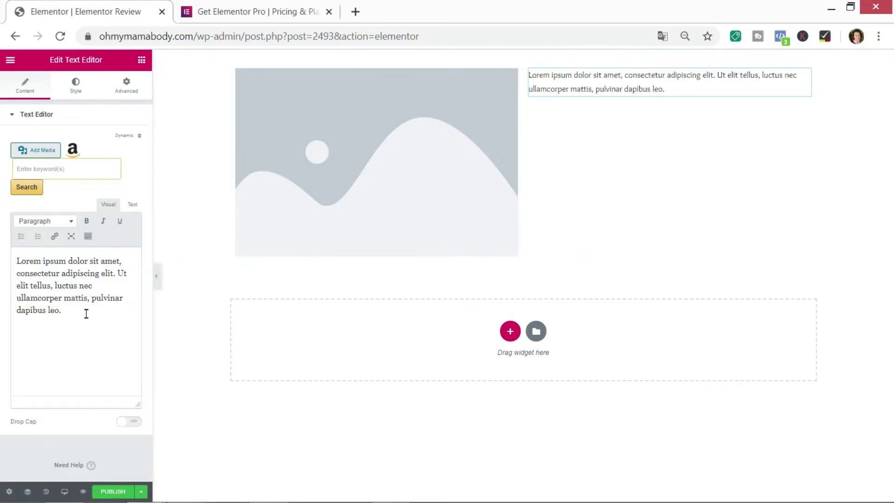
drag(84, 312, 10, 257)
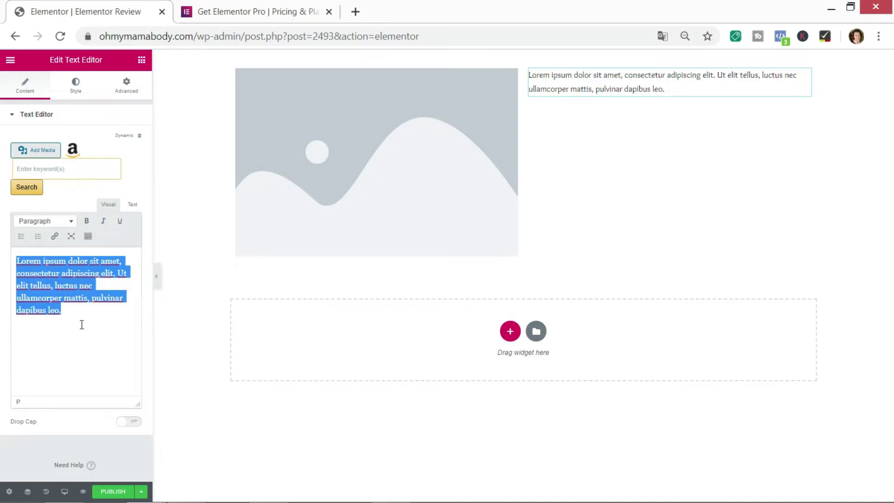
text(Hello wlecome t)
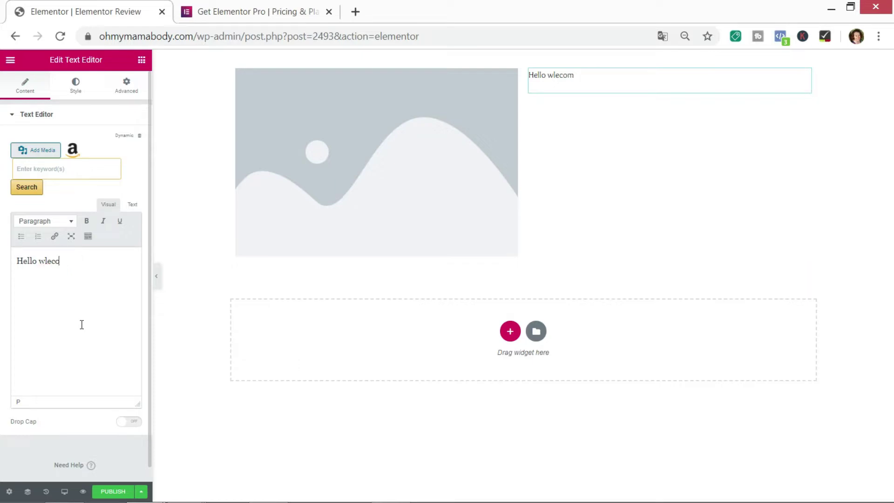
key(BackSpace)
key(BackSpace)
key(BackSpace)
text(elcome to ELementor)
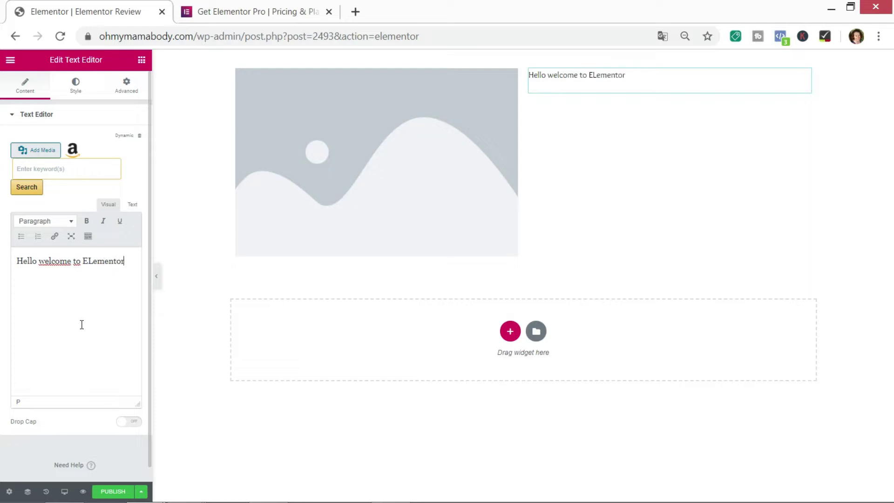
text( review)
click(94, 262)
key(BackSpace)
text(l)
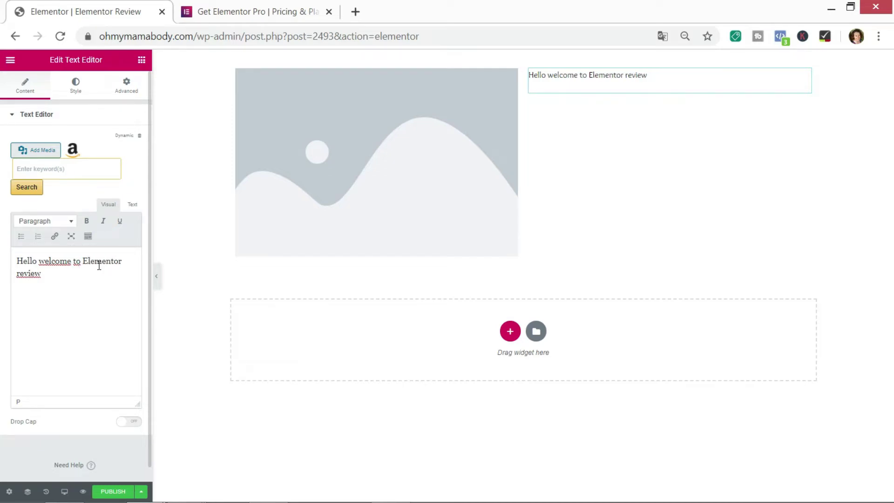
Adjust the hue of the welcome text's colour in the Style tab.
click(78, 88)
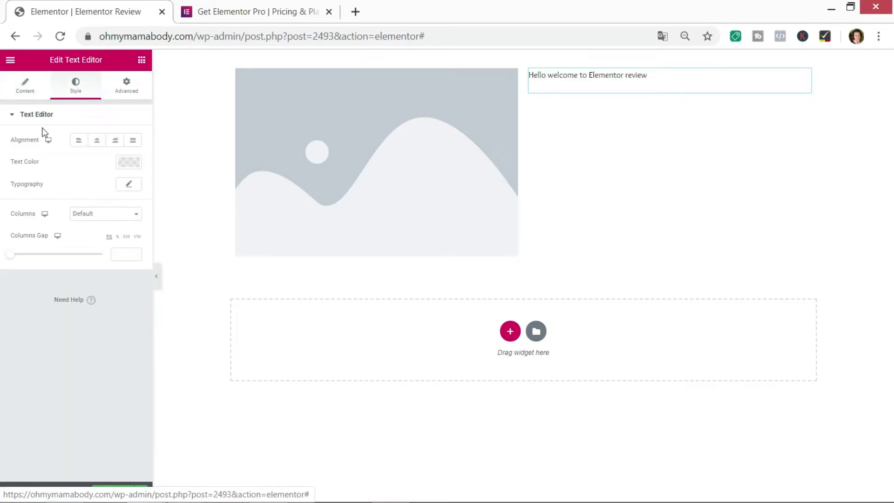
click(127, 162)
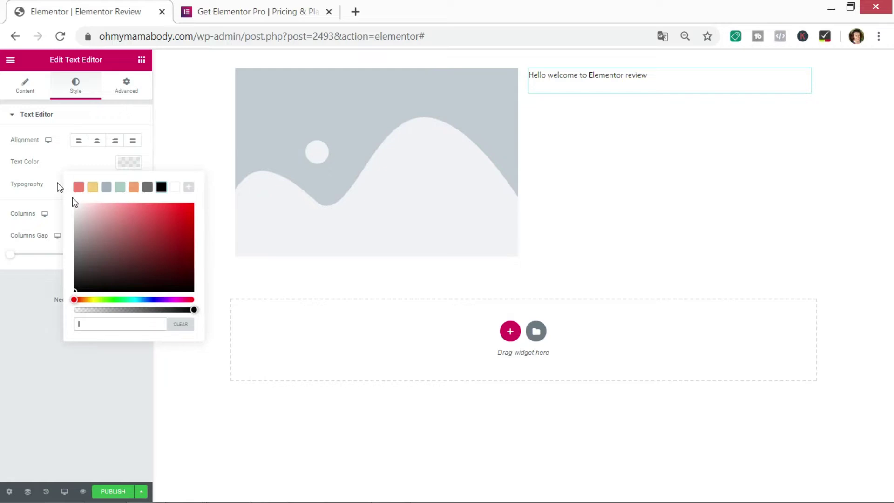
drag(76, 299, 162, 301)
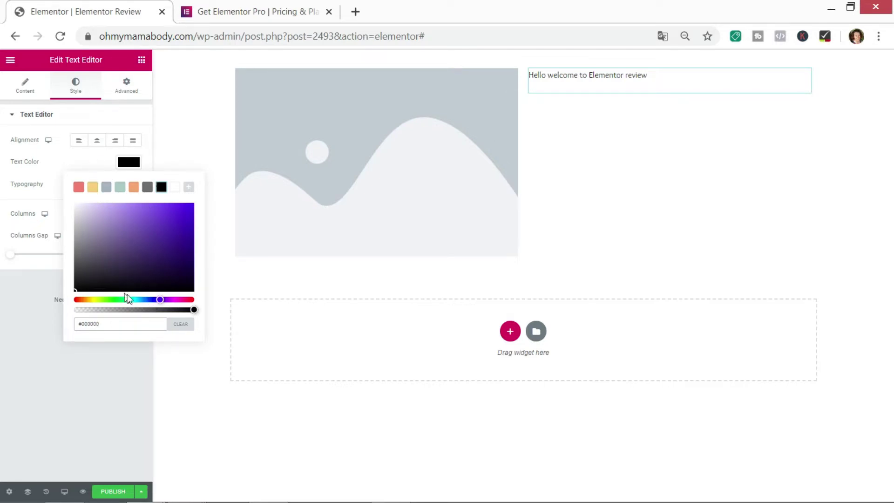
click(92, 158)
Set the text's typography to size 51, bold, italic, in the Tahoma font.
click(129, 184)
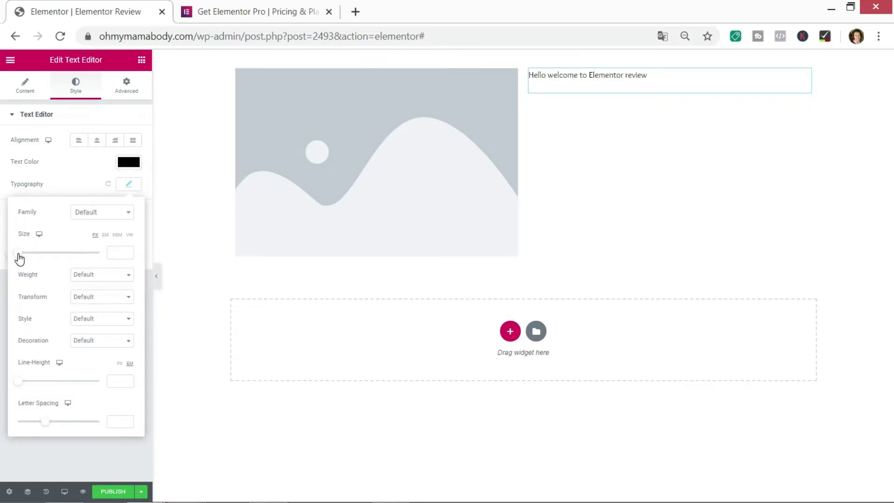
drag(18, 252, 41, 260)
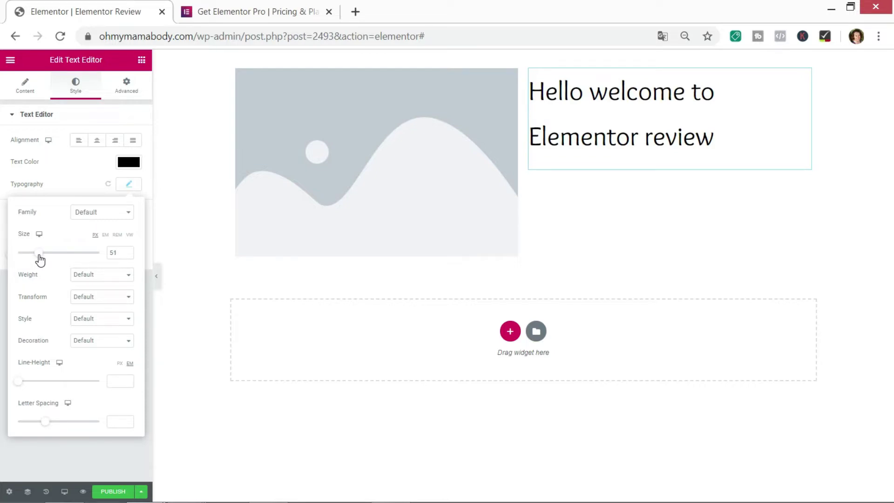
click(122, 274)
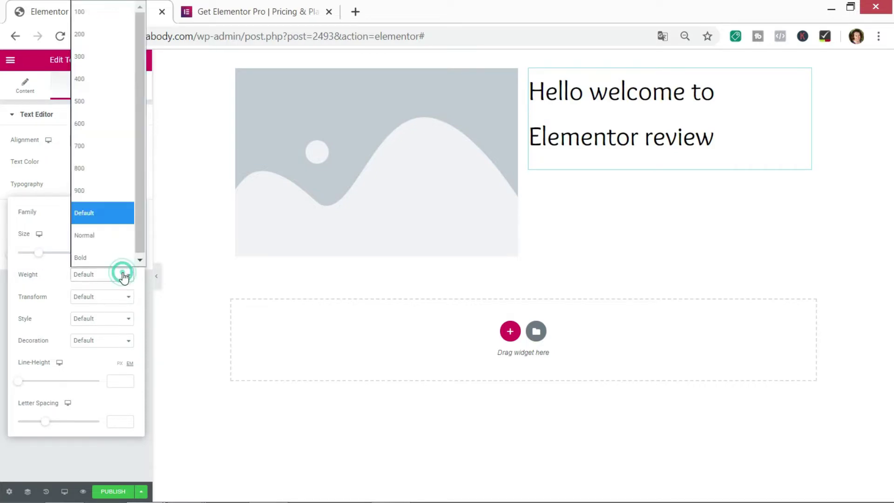
click(105, 258)
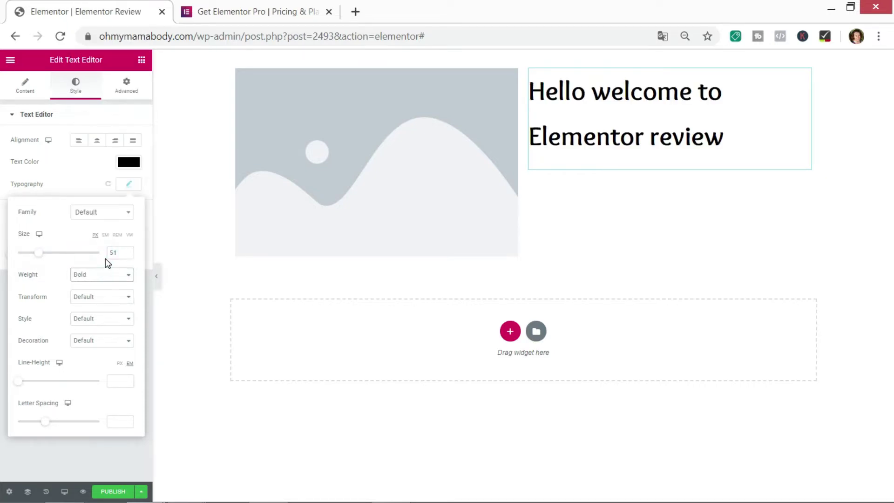
click(104, 319)
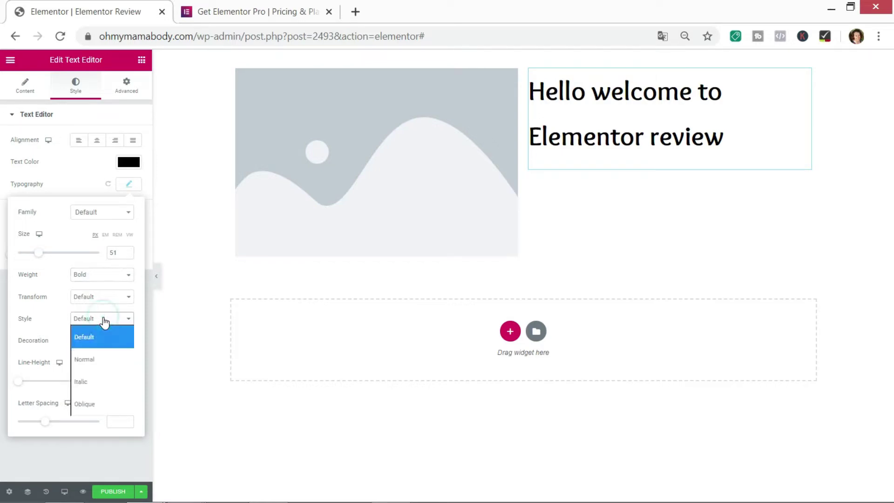
click(91, 381)
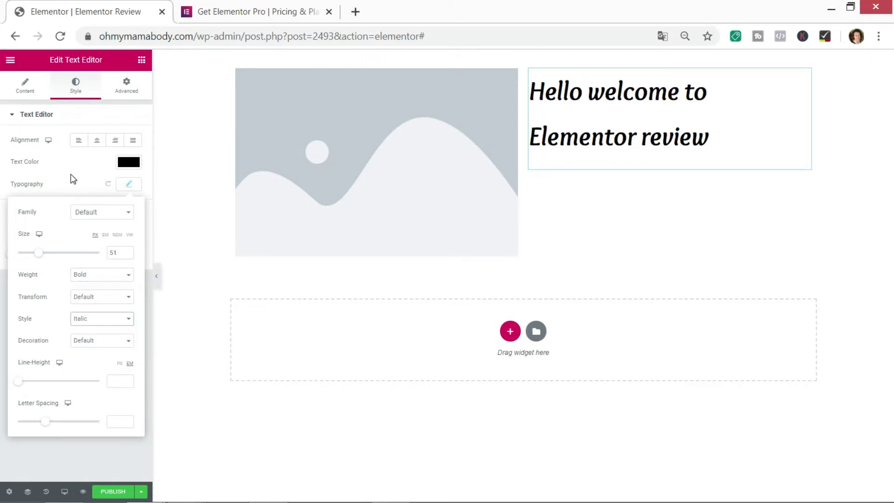
click(128, 216)
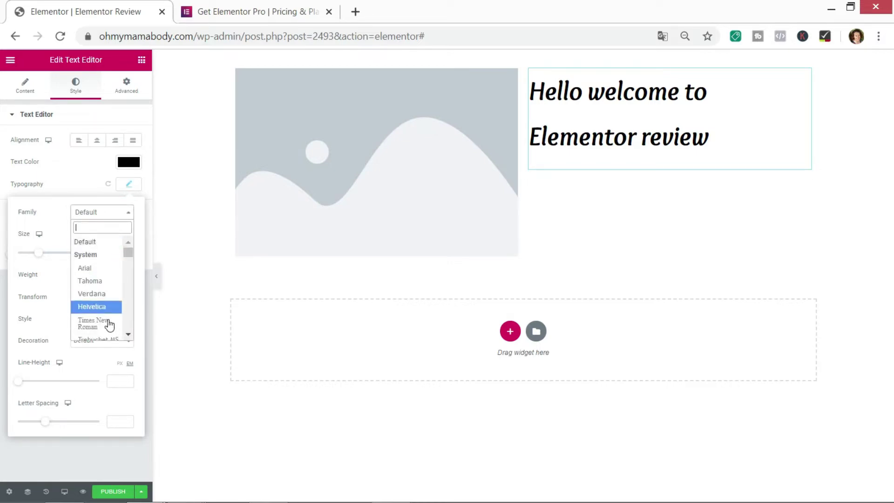
mouse_move(125, 254)
mouse_down()
mouse_move(128, 281)
mouse_move(130, 245)
mouse_up()
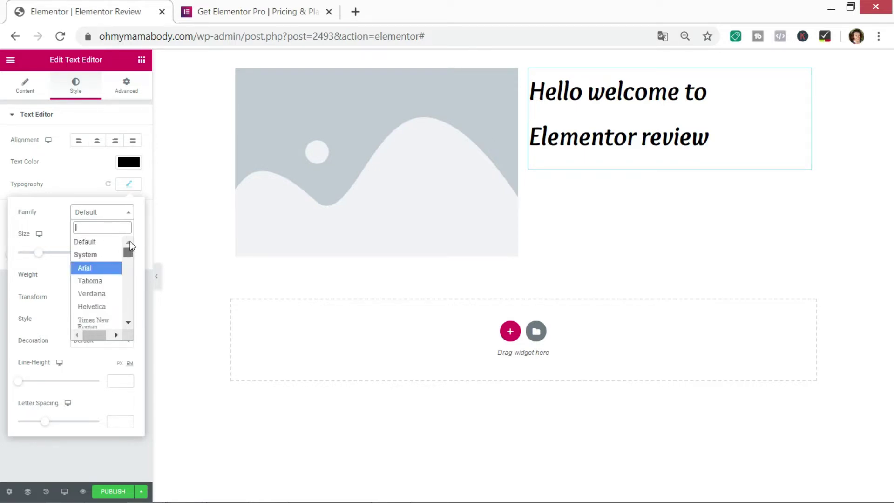
click(89, 282)
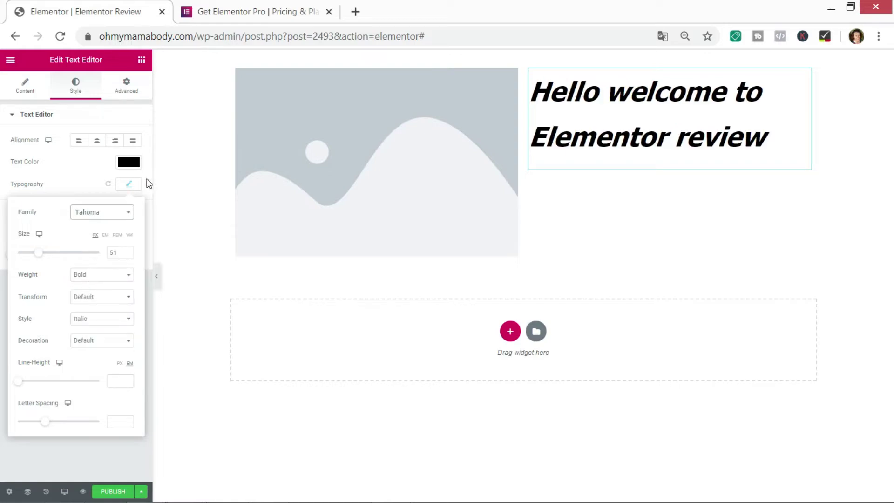
click(69, 167)
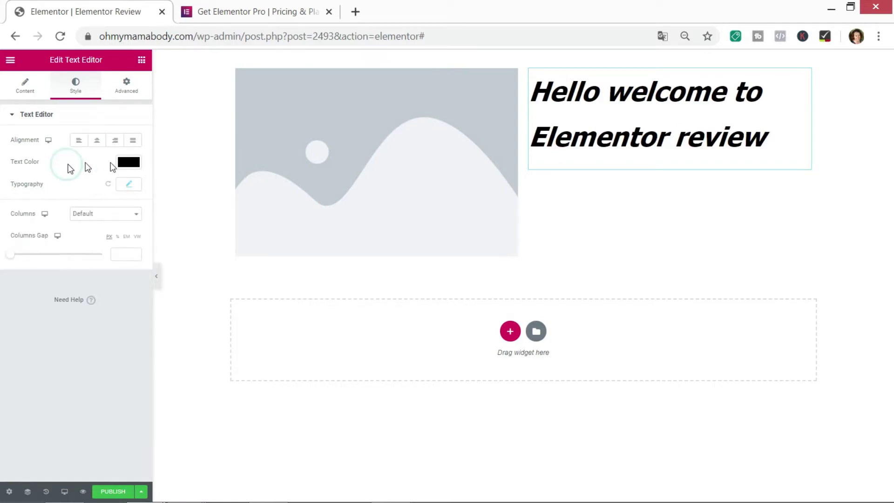
Recolour the welcome text to violet-blue #6F70F2.
click(128, 163)
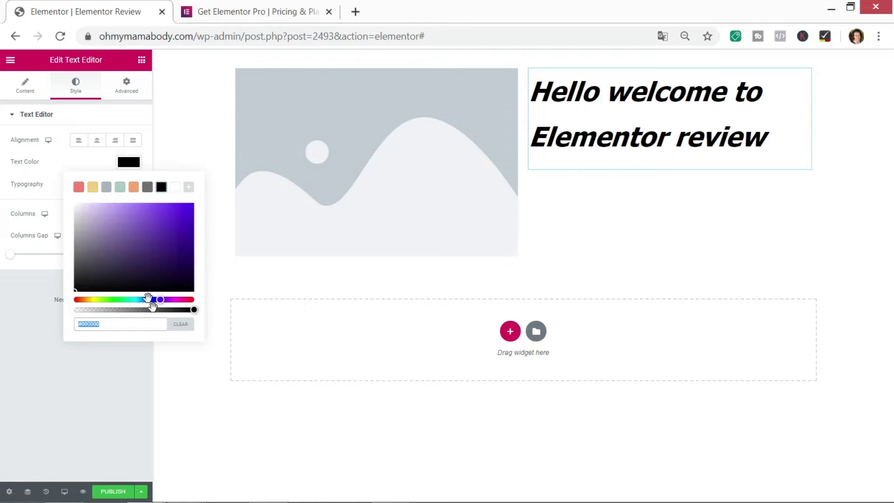
click(78, 187)
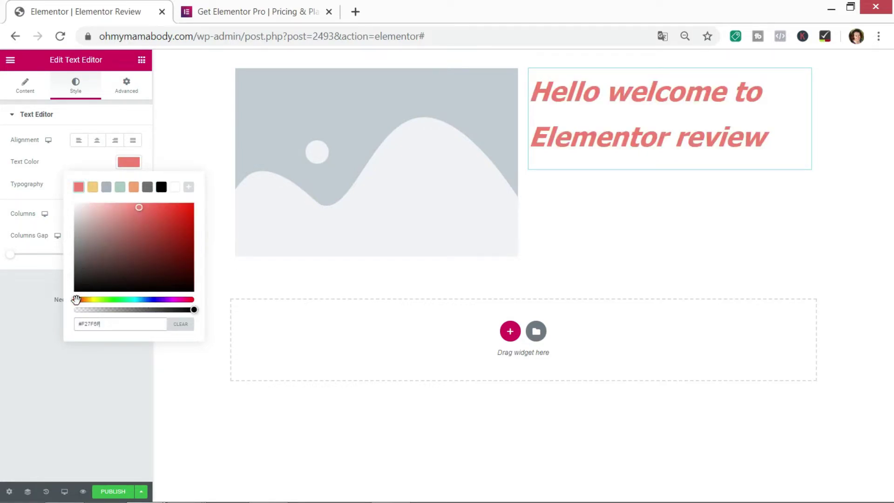
drag(76, 300, 154, 300)
click(78, 163)
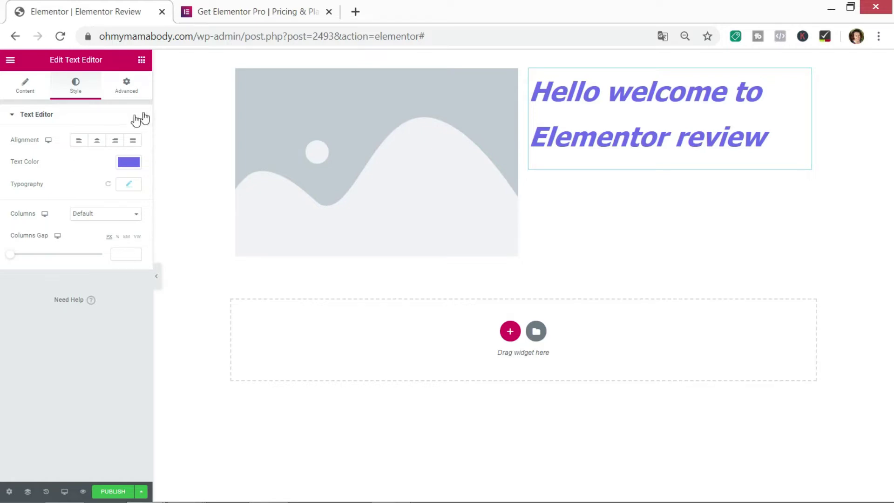
Set the welcome text's Motion Effects entrance animation to Bounce In Down.
click(129, 90)
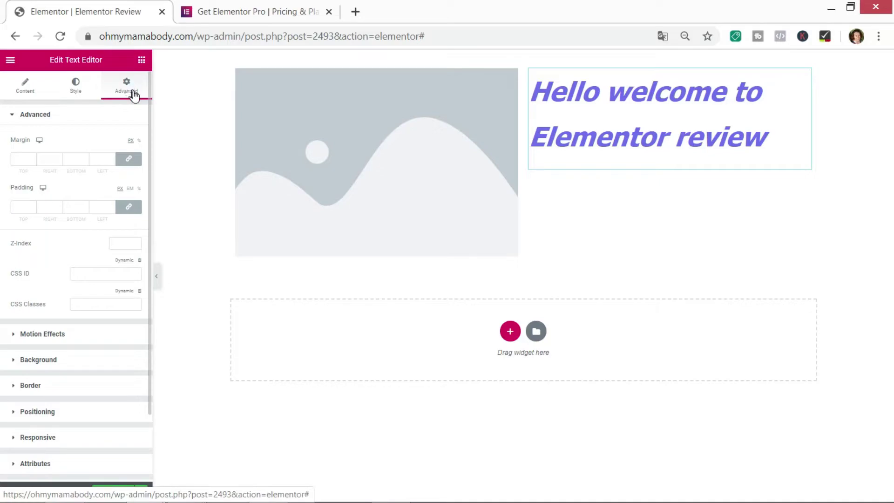
click(14, 339)
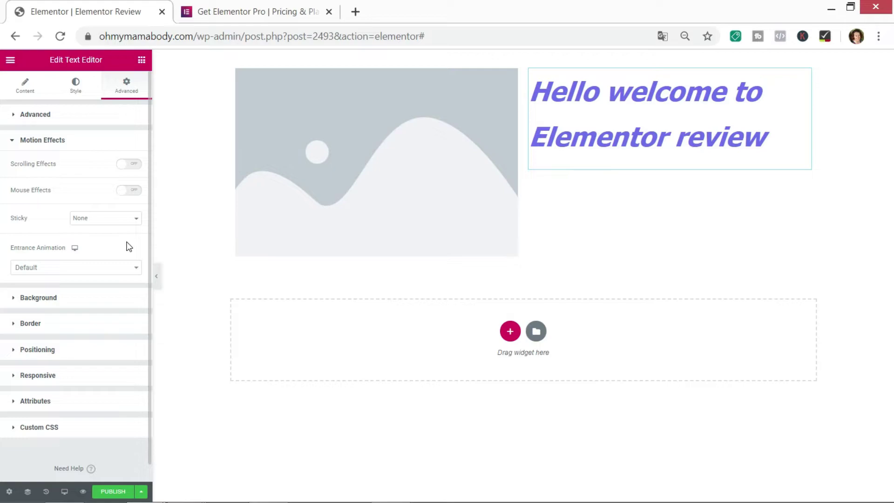
click(136, 267)
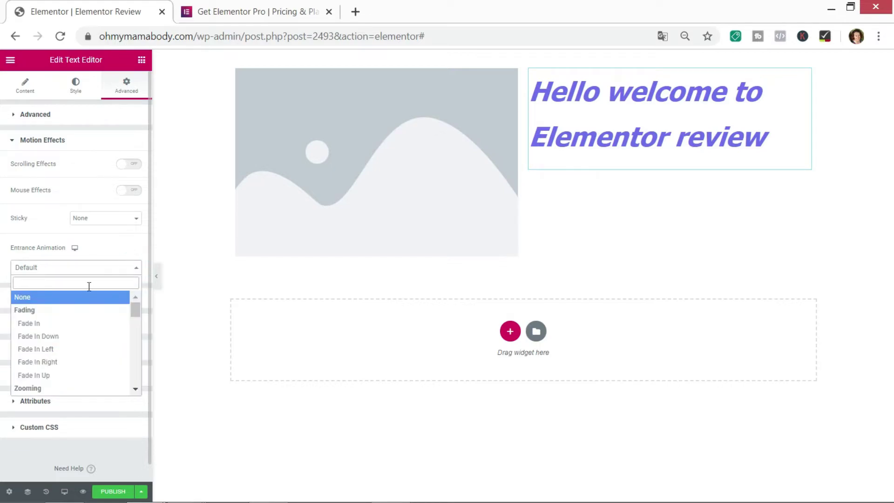
click(52, 329)
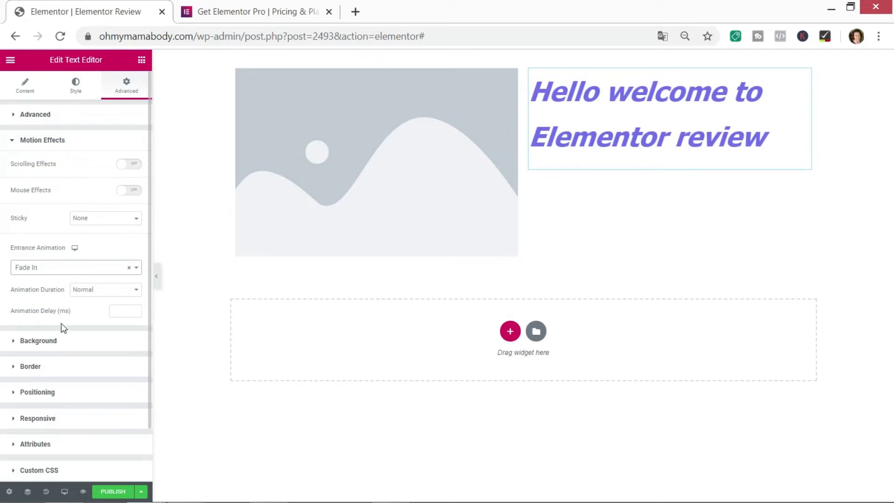
click(136, 269)
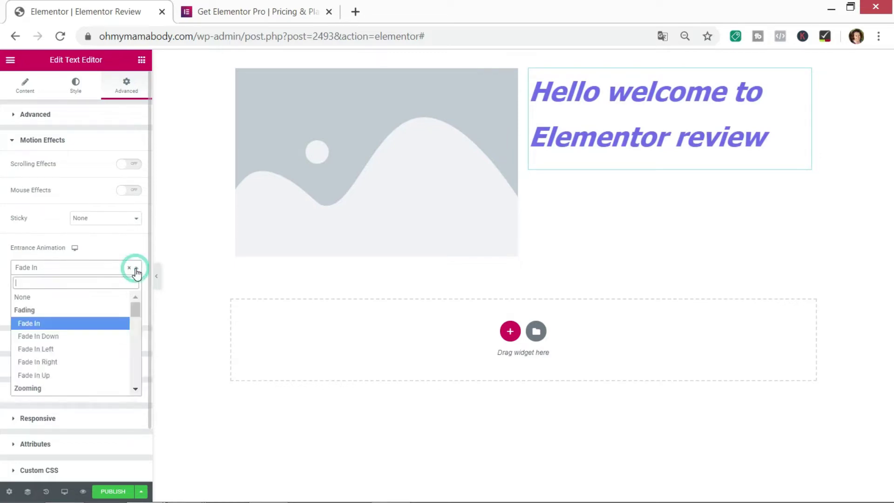
scroll(76, 358, down, 2)
scroll(77, 358, down, 2)
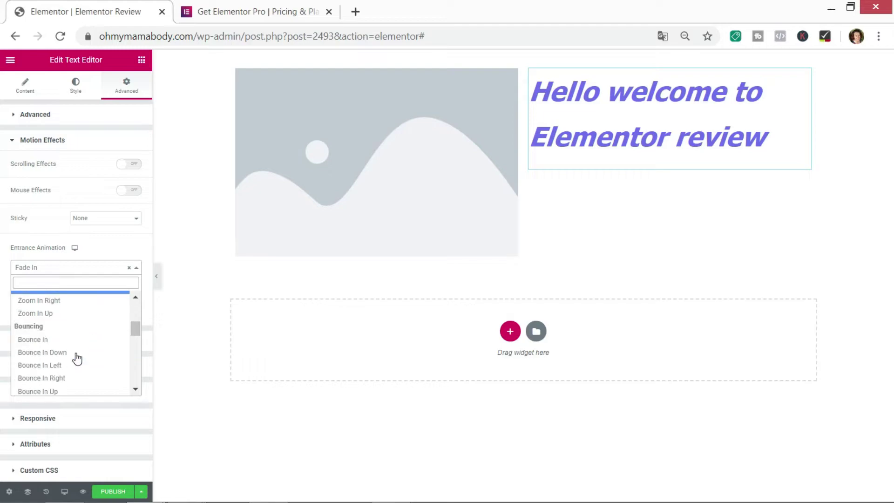
click(76, 354)
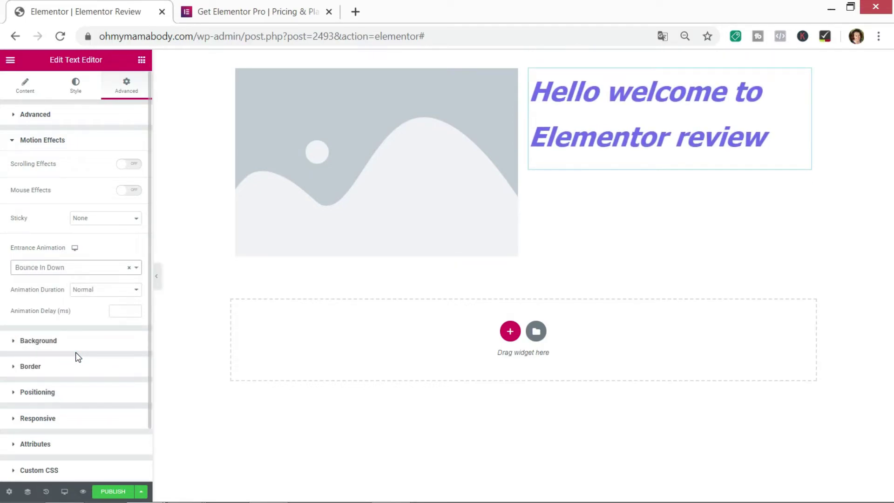
click(16, 342)
click(15, 343)
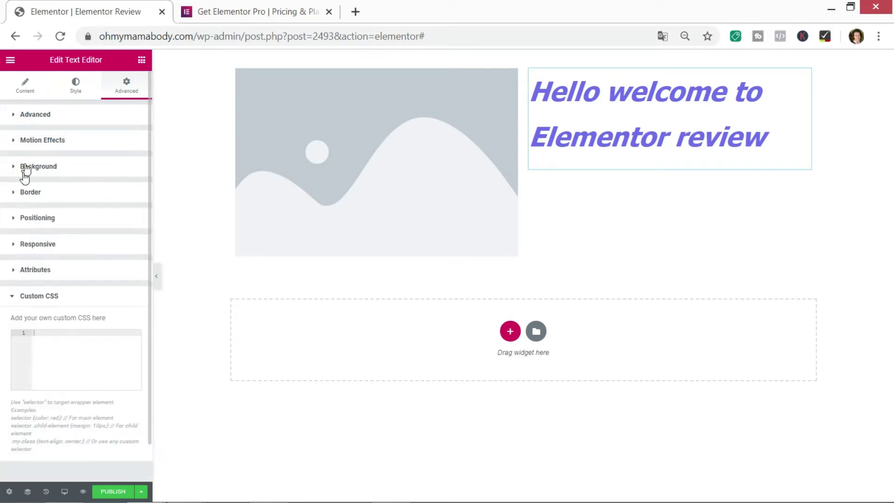
Give the text block a classic background colour, an orange preset lightened to pale peach.
click(15, 168)
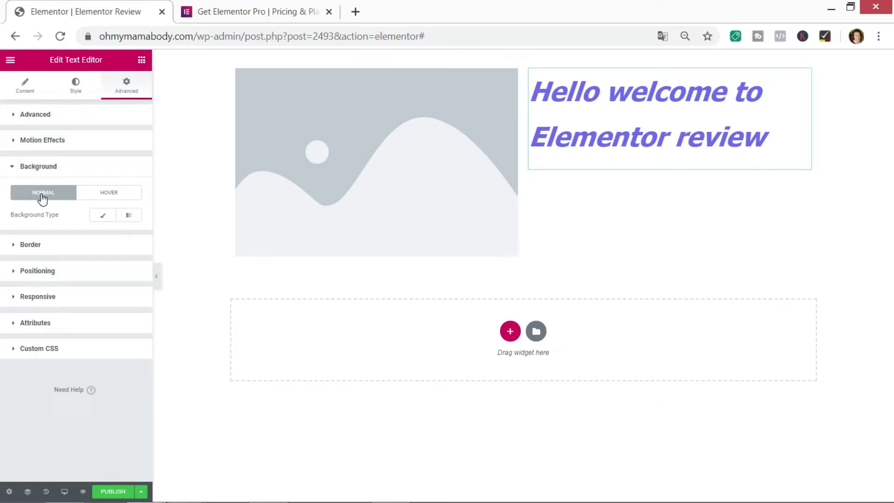
click(103, 215)
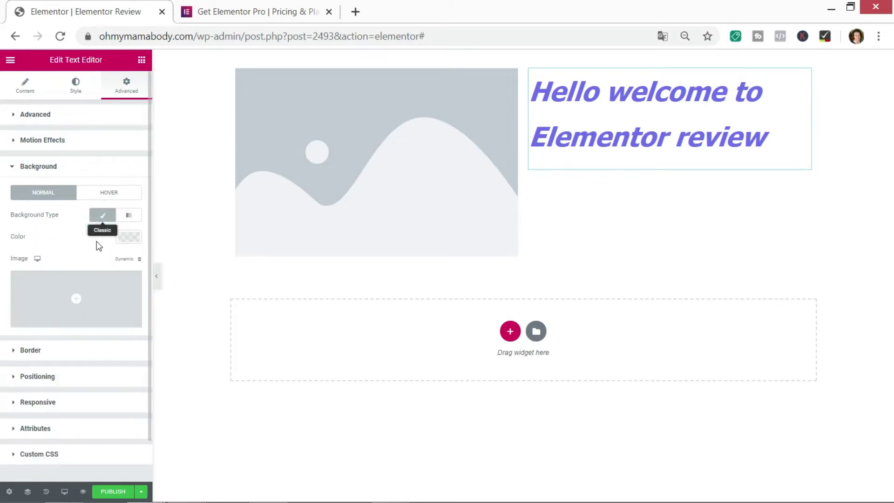
click(129, 236)
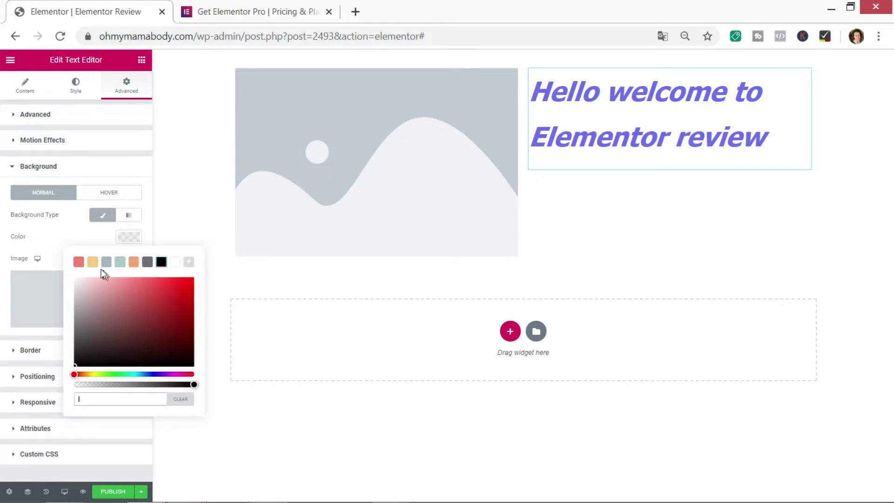
click(133, 262)
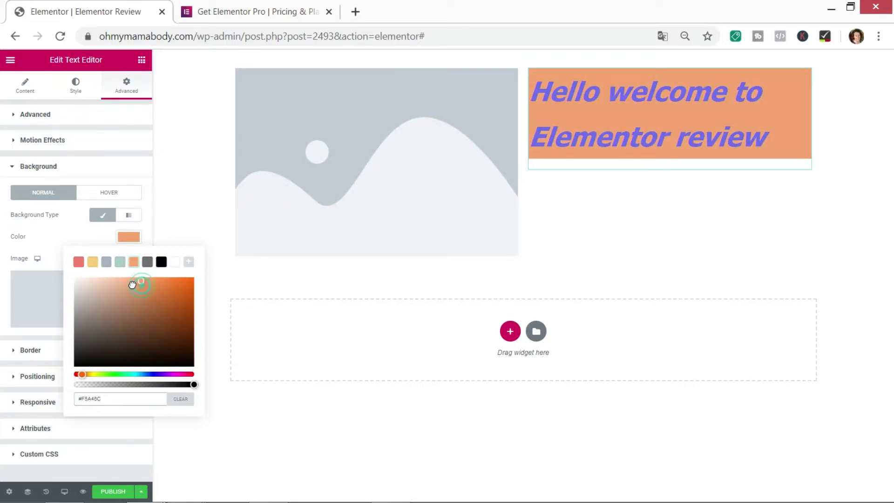
drag(132, 285, 98, 276)
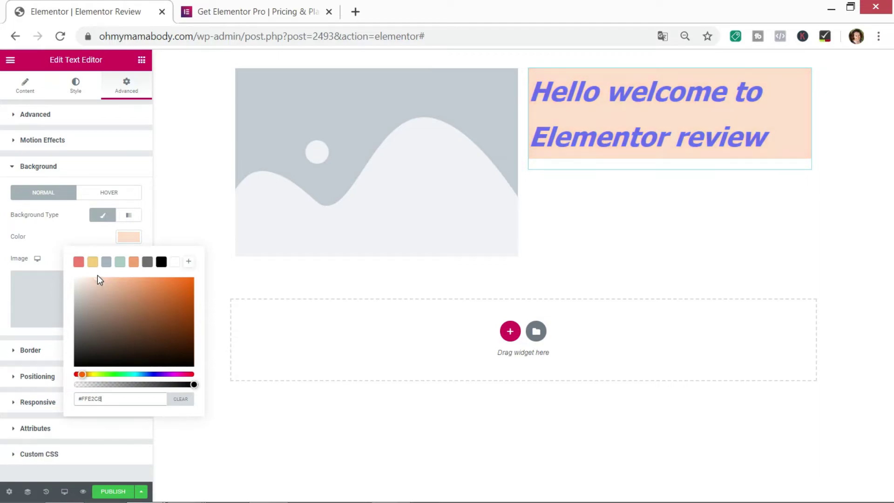
Give the heading a classic orange background colour for its hover state.
click(83, 233)
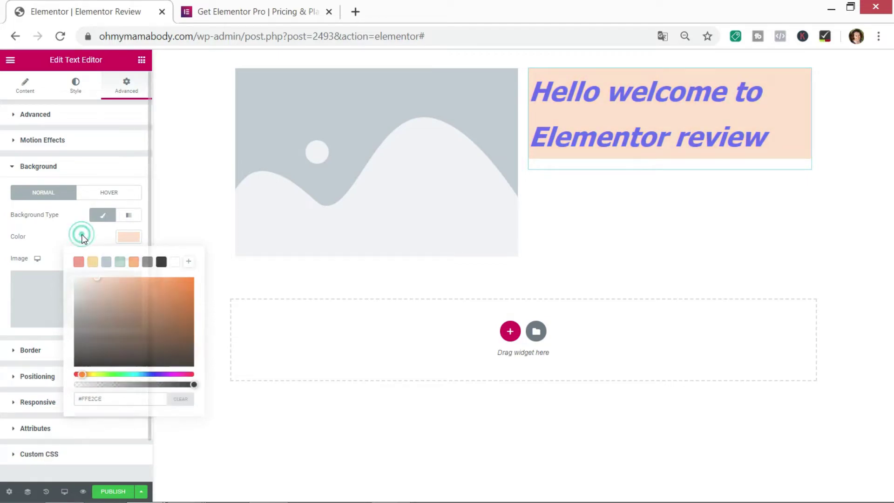
click(123, 194)
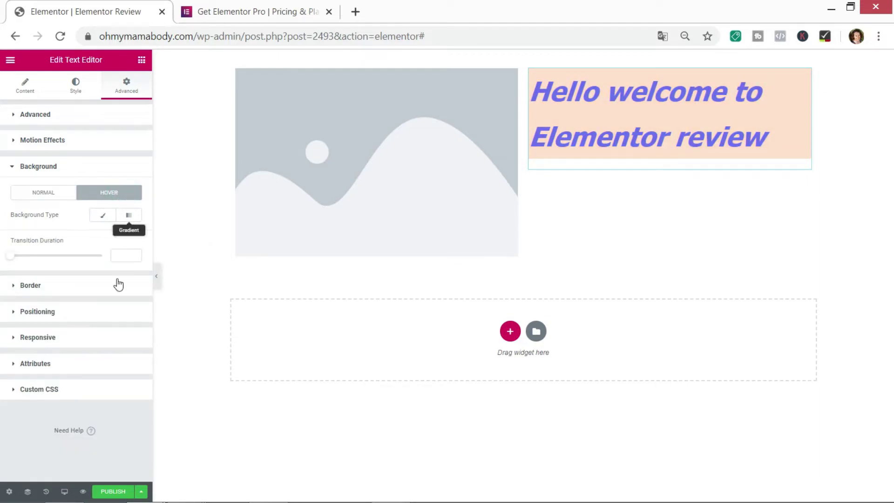
click(103, 216)
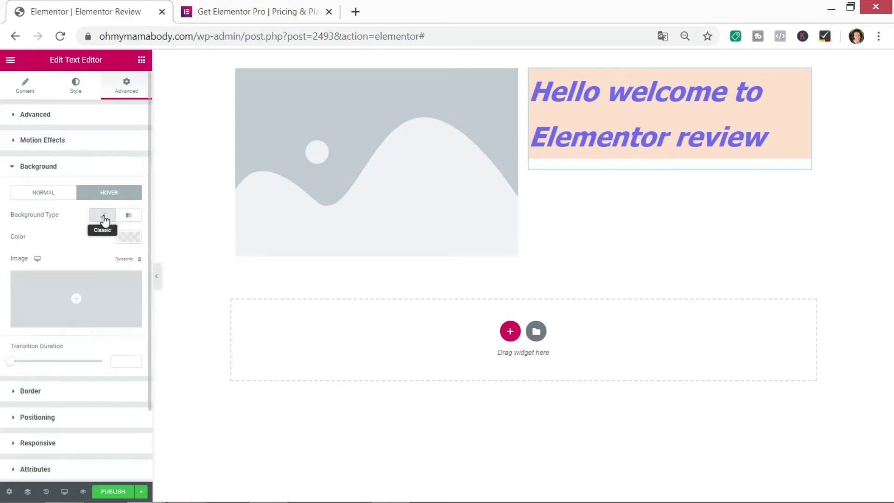
click(127, 239)
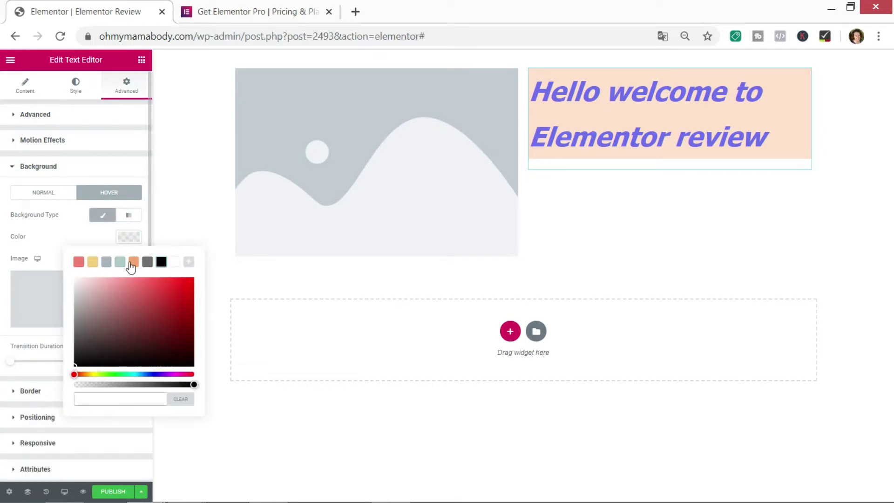
click(133, 262)
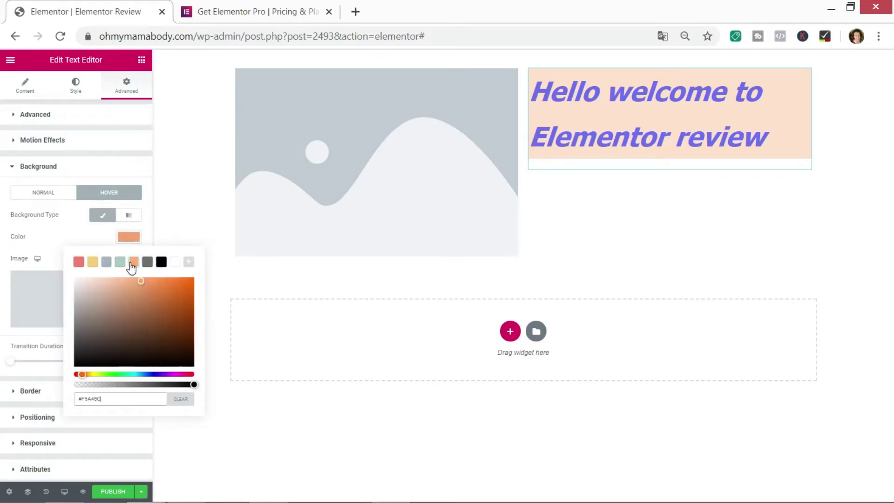
click(54, 238)
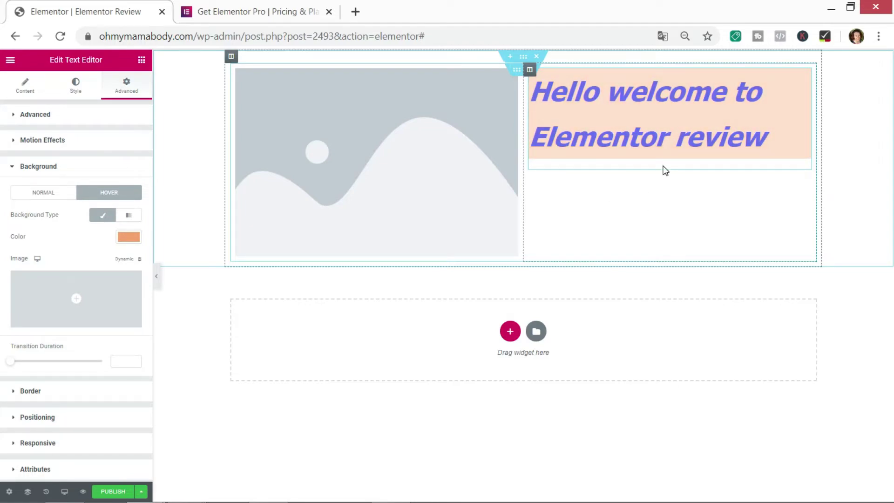
Collapse Background, expand Responsive, and switch the editor preview to Mobile size.
click(13, 168)
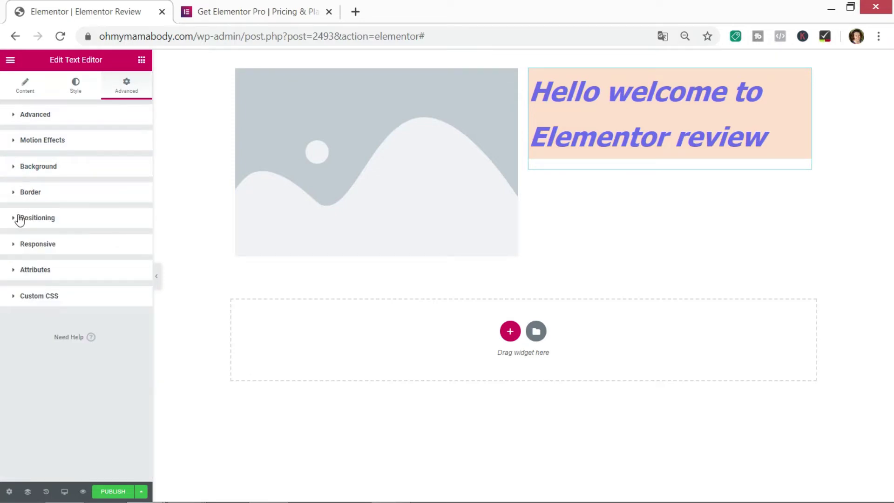
click(13, 246)
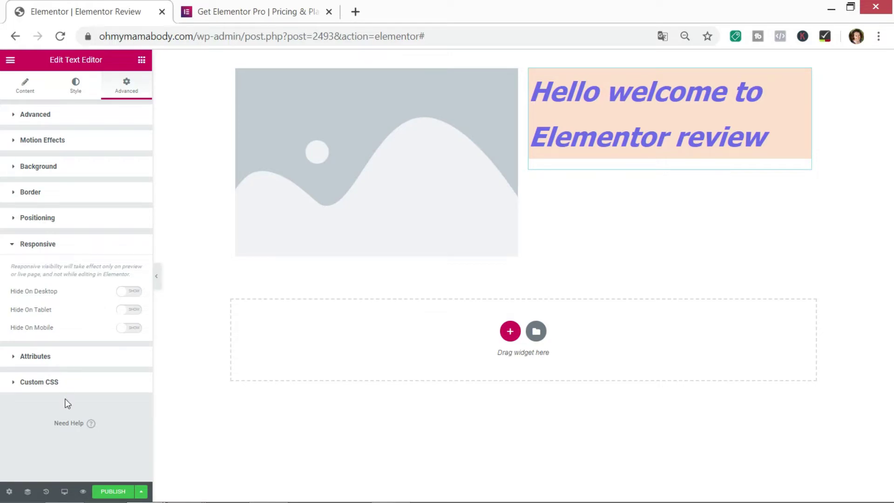
click(64, 491)
click(50, 461)
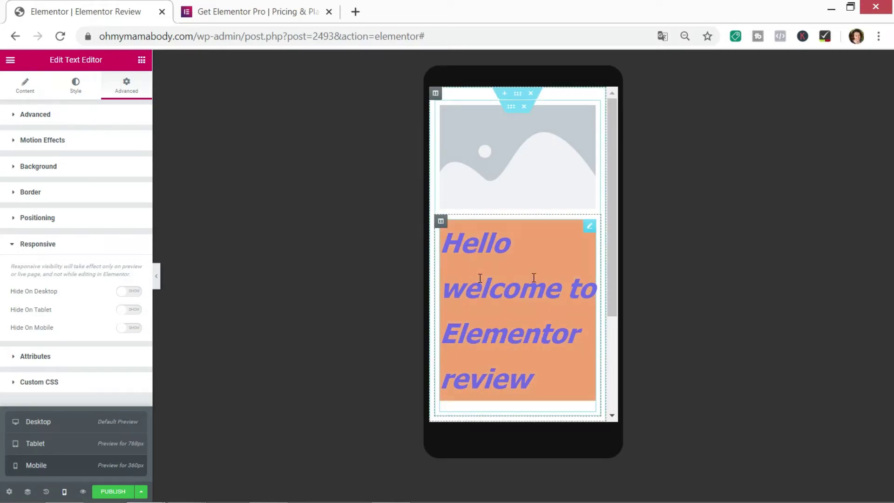
Centre-align the welcome text in the mobile view from its Style settings.
click(590, 226)
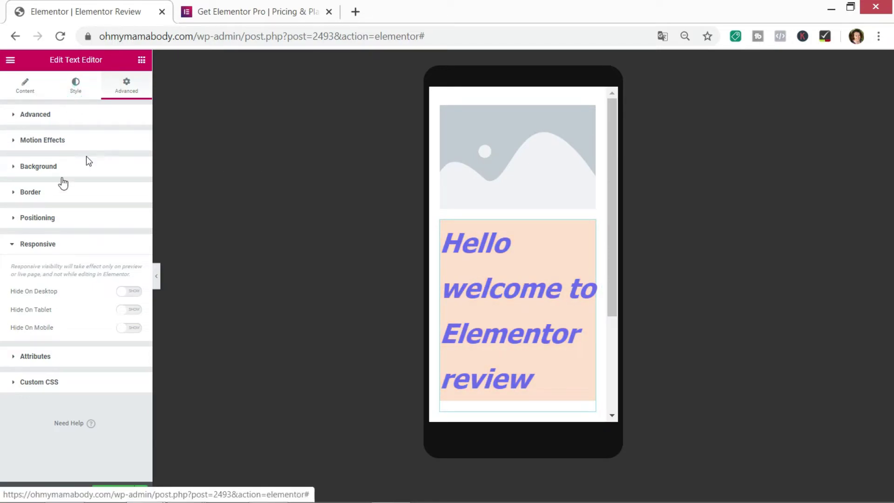
click(75, 86)
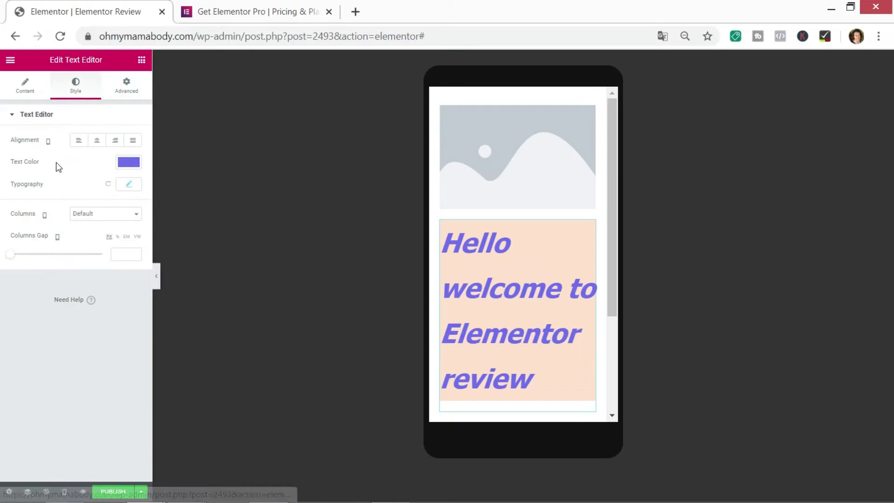
click(98, 141)
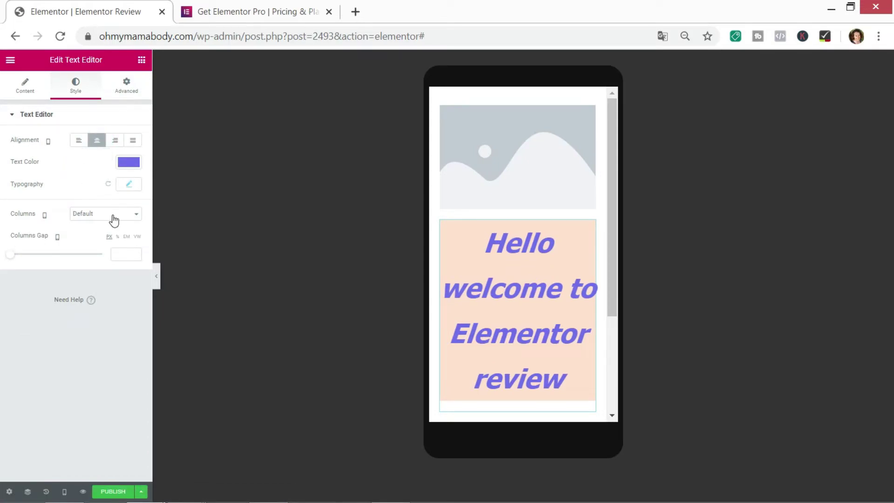
Set the welcome text's mobile Typography font size to 23.
click(129, 186)
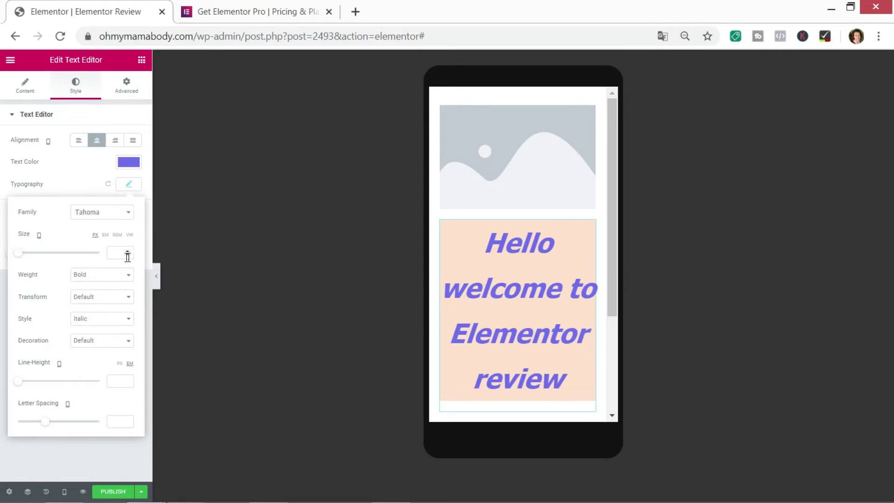
click(127, 252)
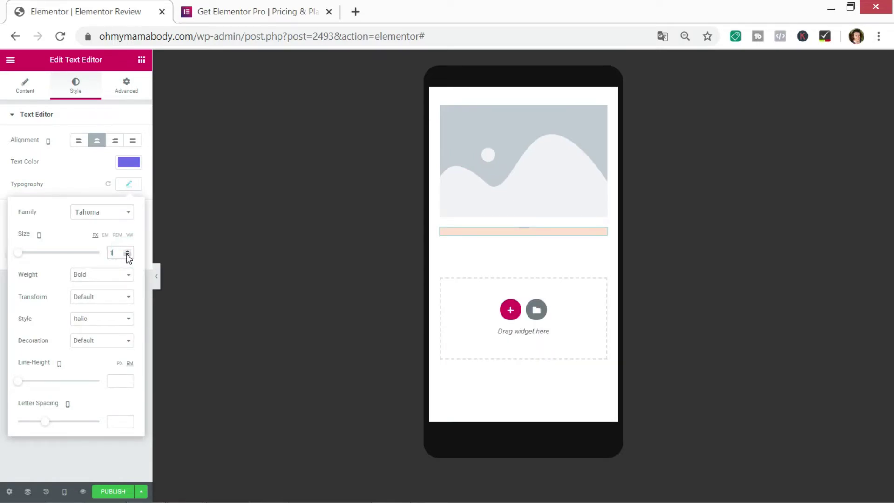
click(127, 252)
click(127, 252)
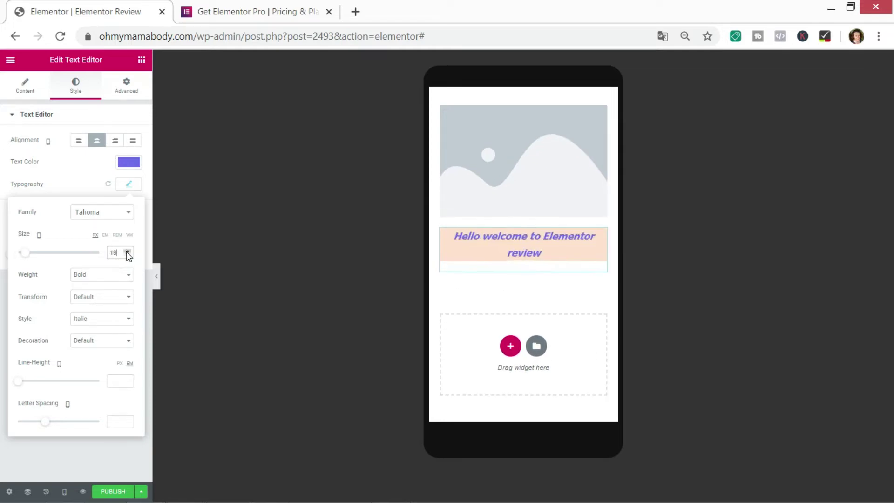
click(127, 251)
click(127, 251)
click(127, 251)
click(127, 251)
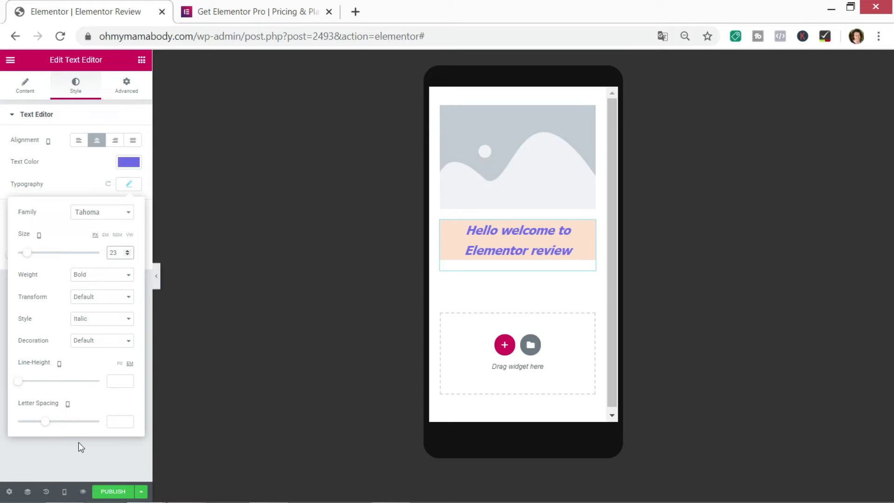
Switch the preview to Desktop, briefly to Mobile, back to Desktop, then show the Content tab.
click(65, 497)
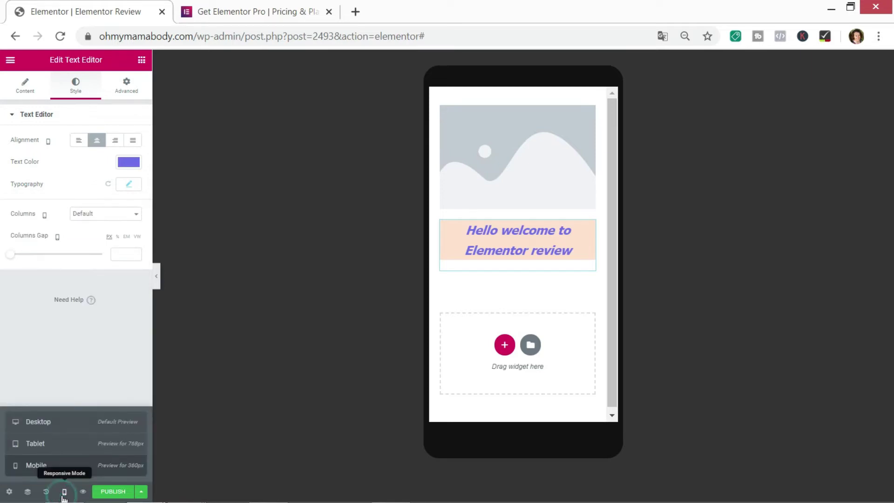
click(49, 428)
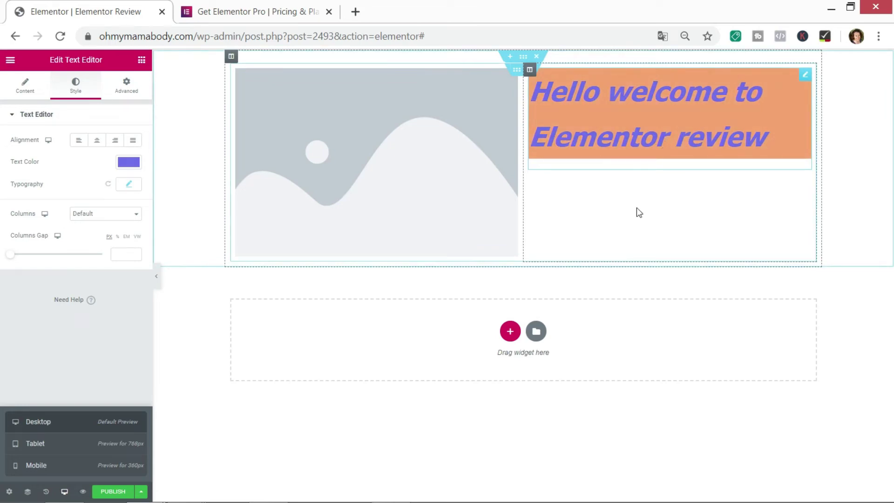
click(30, 471)
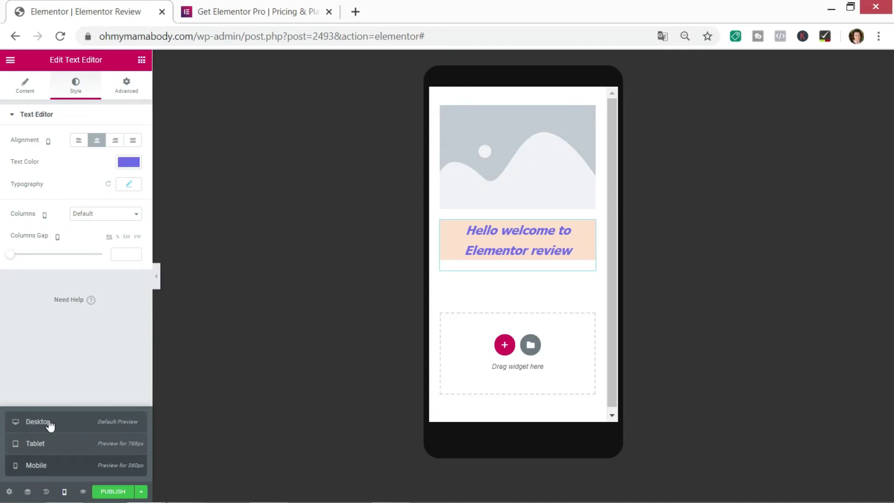
click(50, 425)
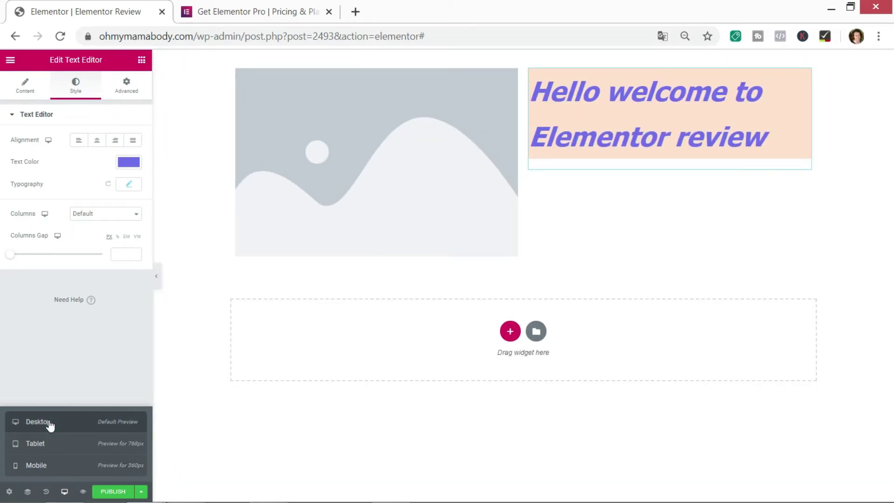
click(28, 89)
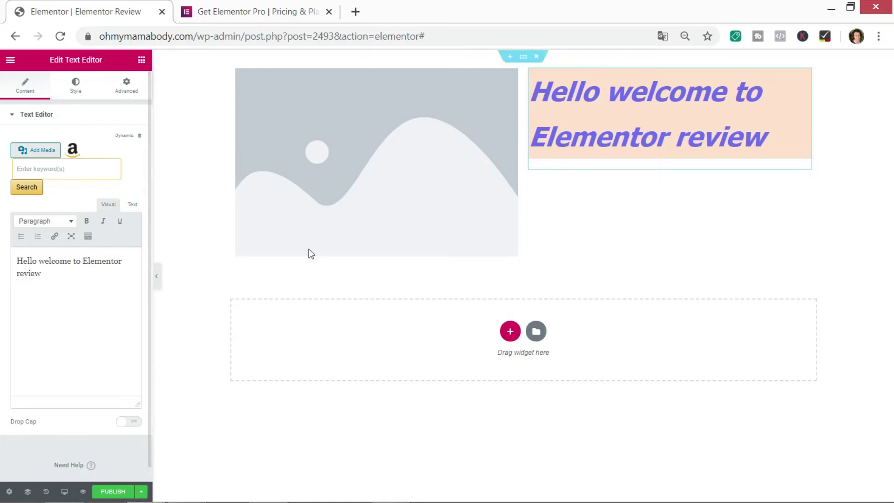
Replace the image placeholder with humidifier.jpg from the Media Library.
click(348, 146)
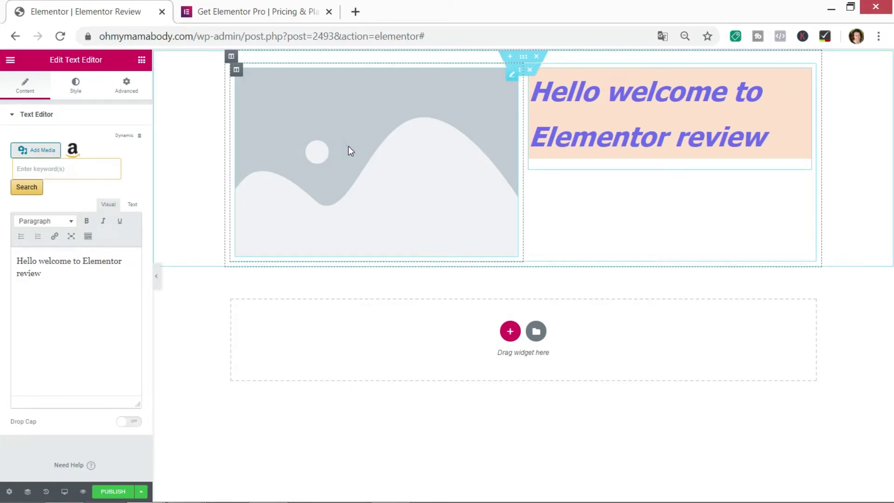
click(47, 195)
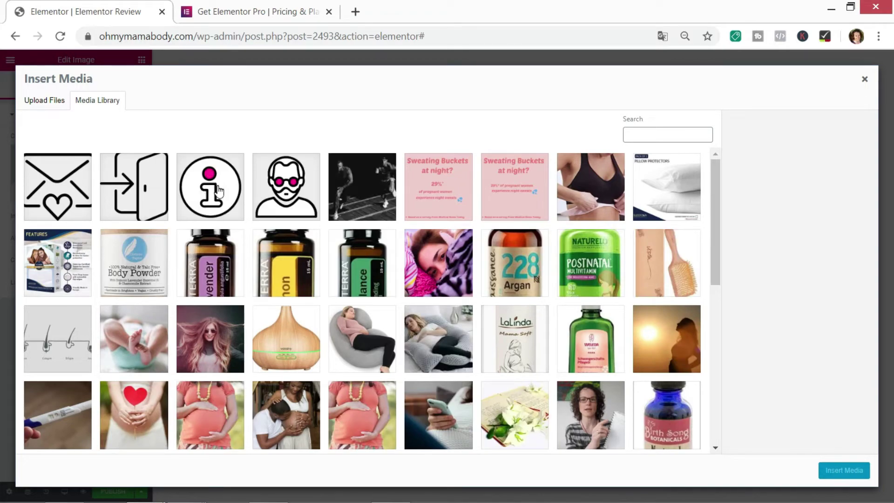
click(307, 361)
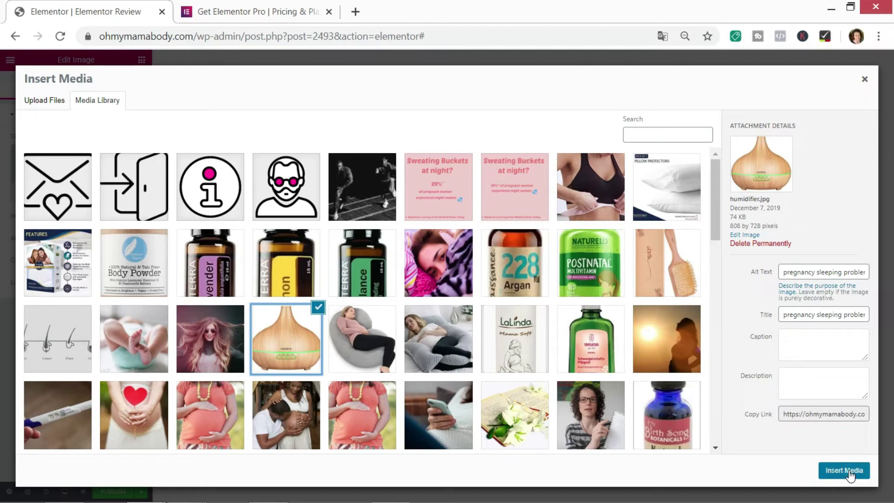
click(849, 472)
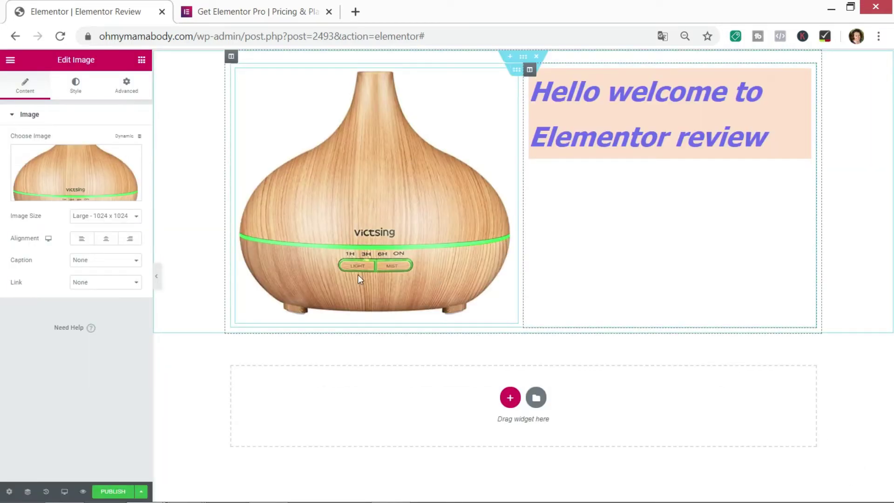
Size the photo Medium 300 x 300, try Custom 300 x 350, then revert to Medium.
click(135, 217)
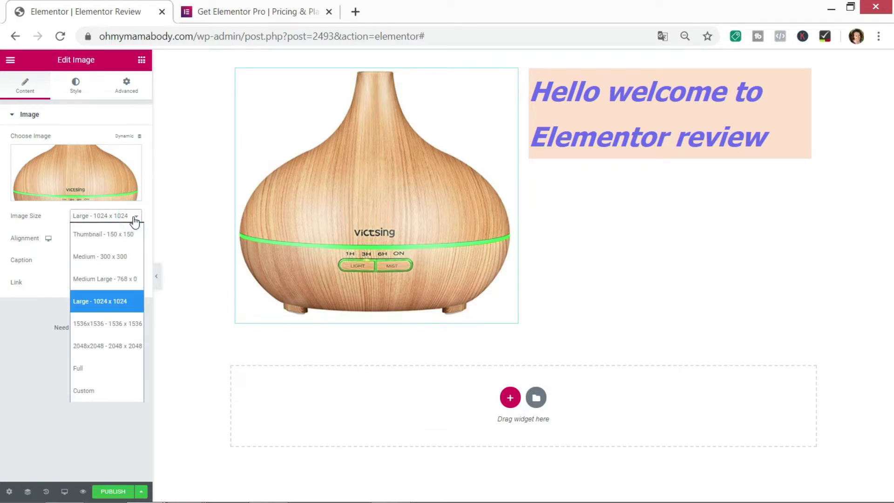
click(131, 264)
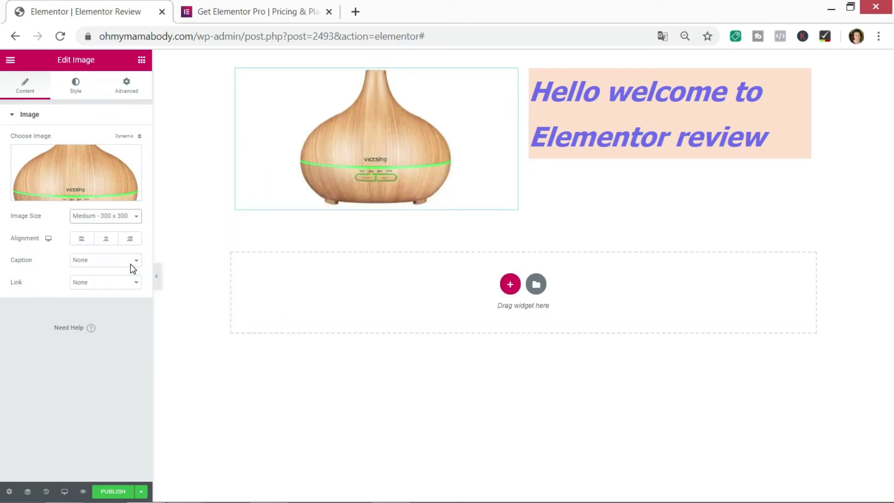
click(136, 216)
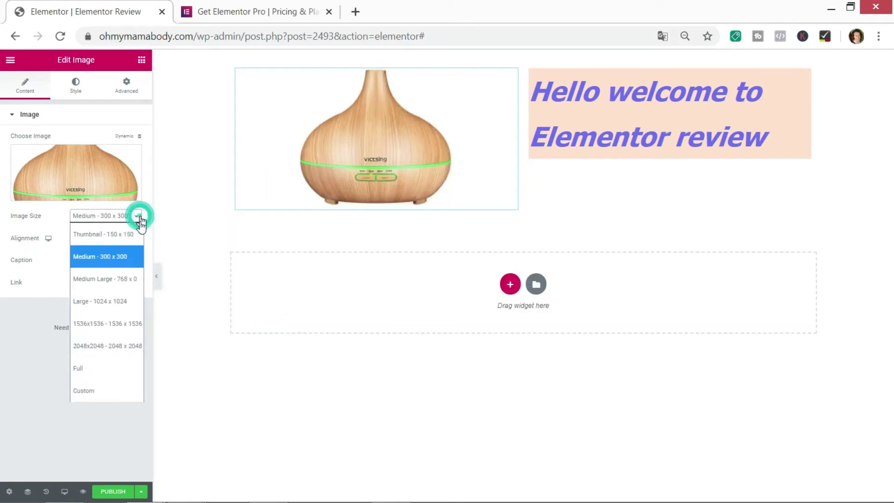
click(116, 391)
click(27, 272)
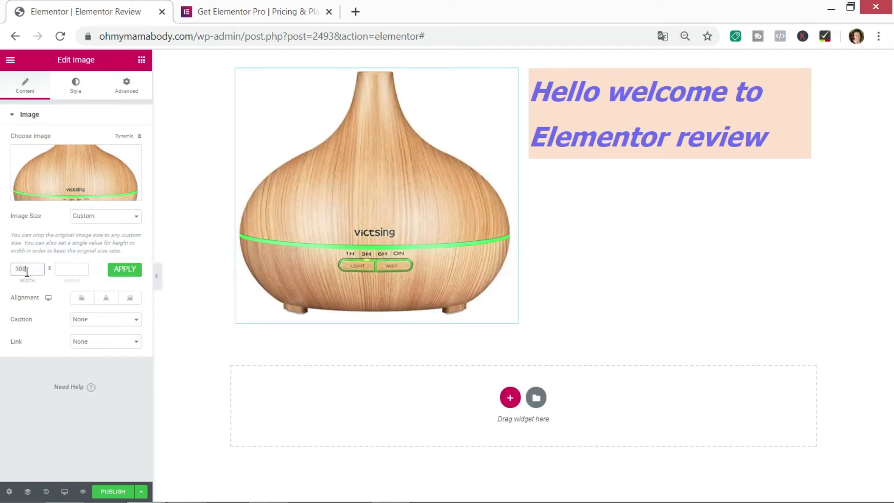
key(Tab)
click(134, 277)
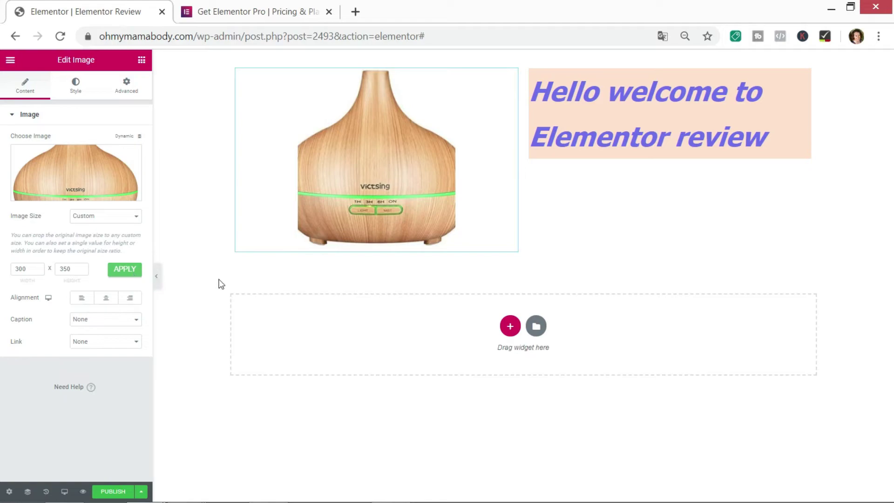
click(135, 217)
click(123, 259)
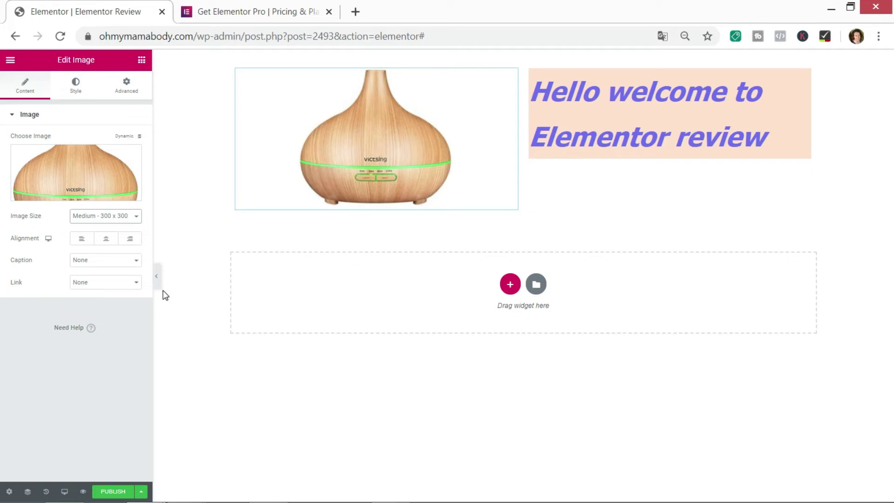
Add a Spacer above the welcome text and reduce its space from 50 to 28.
click(141, 62)
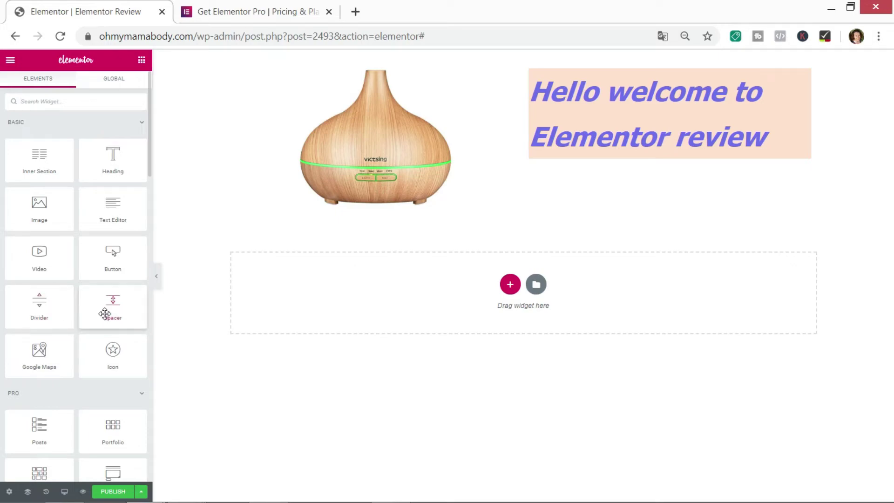
drag(106, 309, 596, 79)
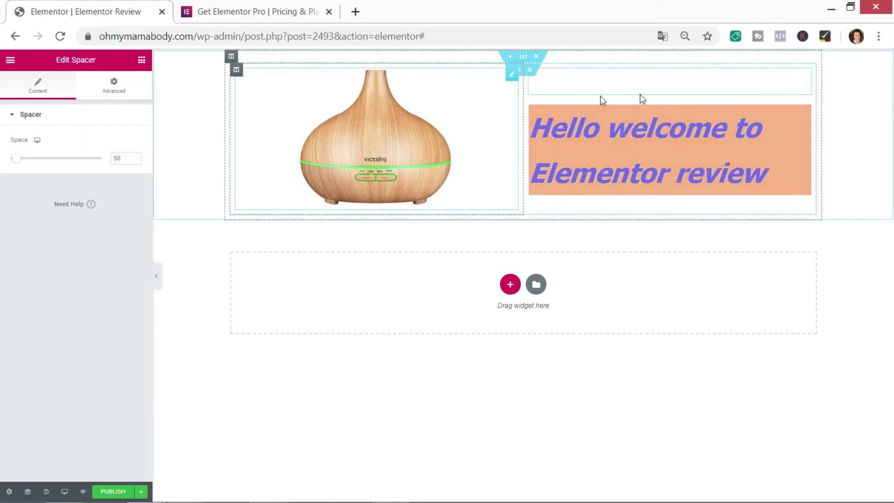
click(134, 161)
click(135, 161)
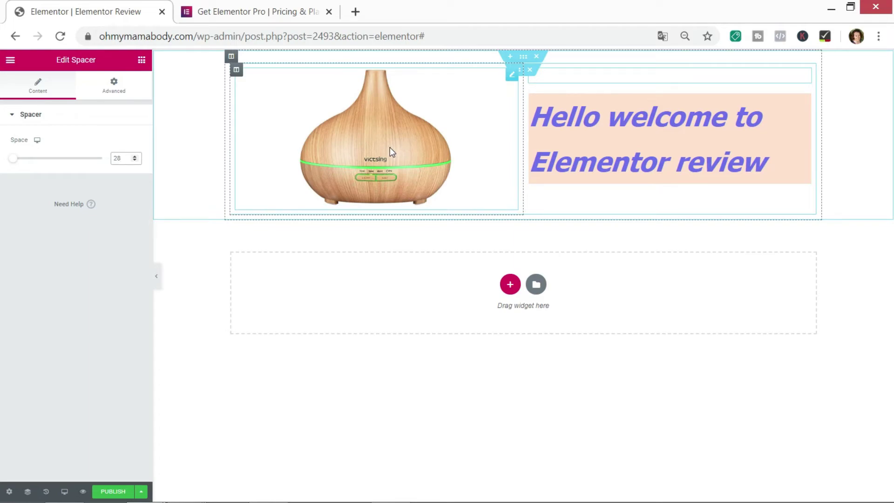
click(142, 59)
Add an inner section below the top row and expand it to four columns.
drag(40, 153, 301, 269)
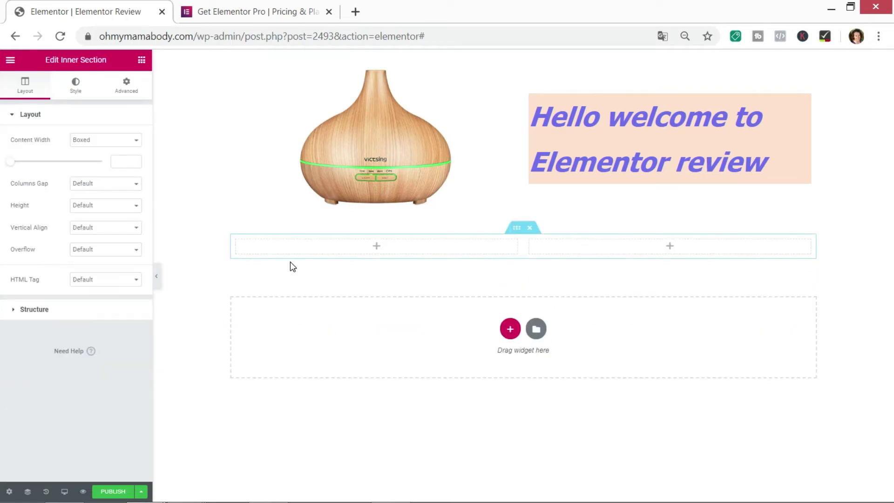
right_click(236, 240)
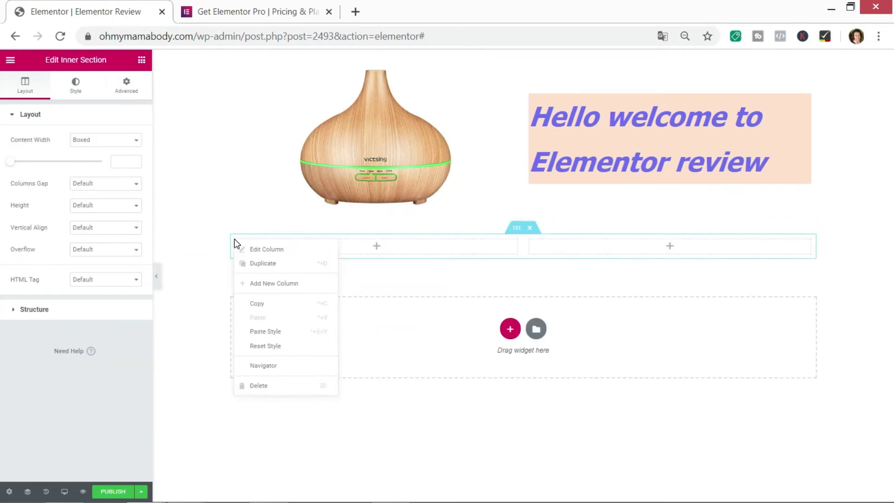
click(260, 285)
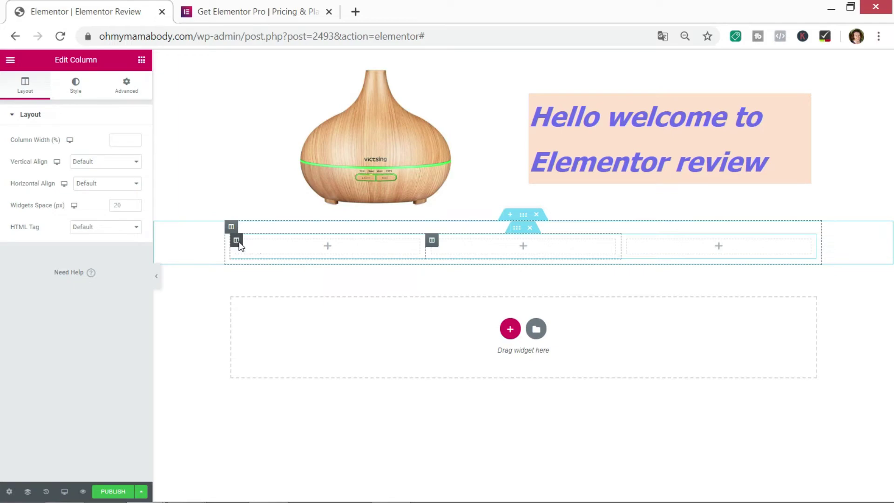
right_click(239, 246)
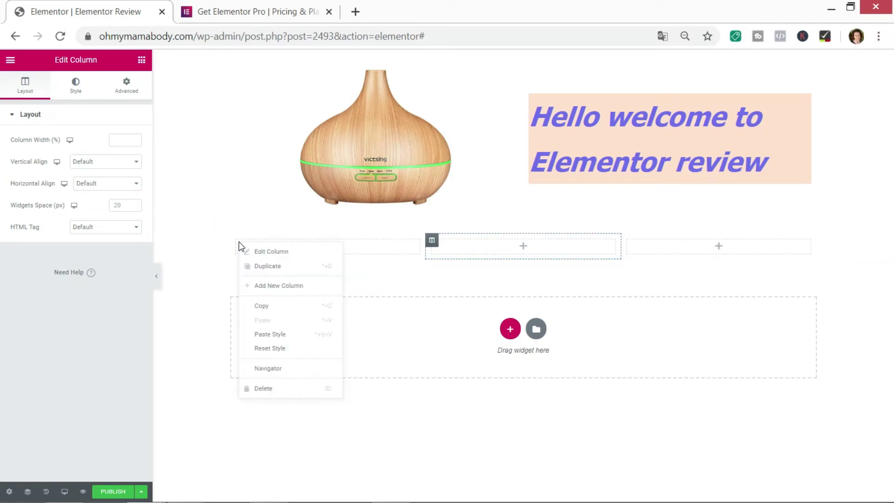
click(272, 290)
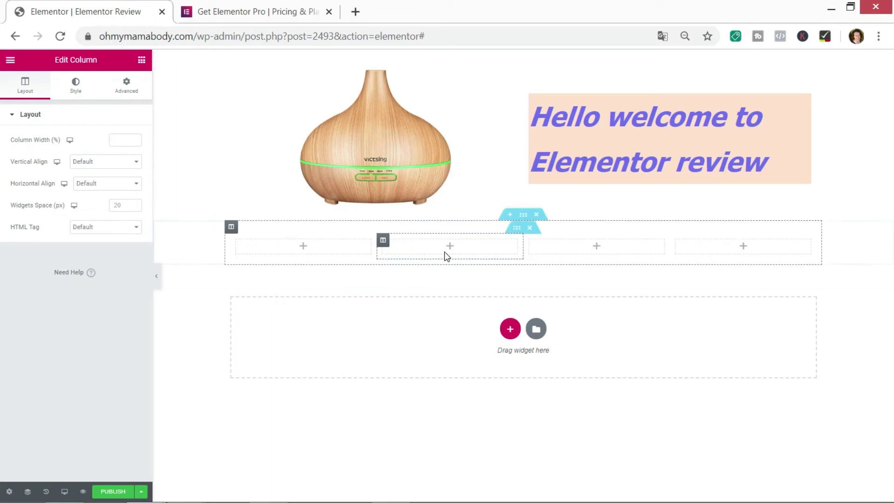
click(142, 61)
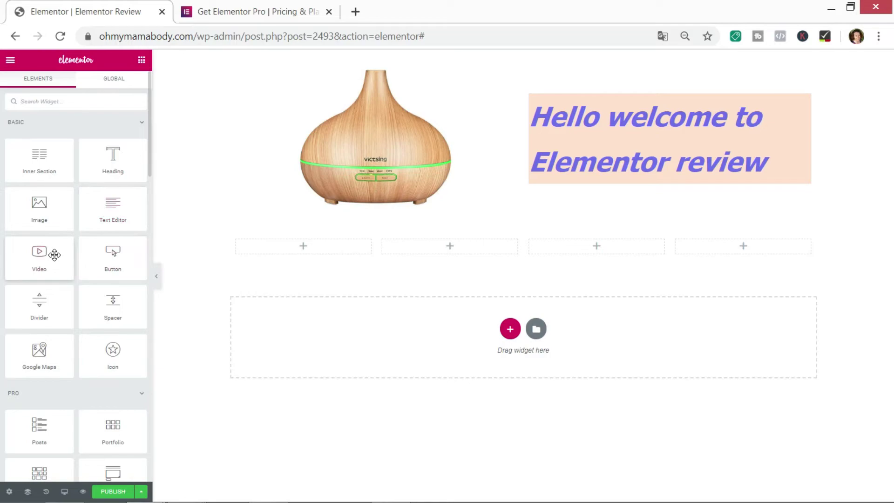
Place a Lorem ipsum Text Editor in column one and its duplicate in column two.
drag(98, 205, 284, 248)
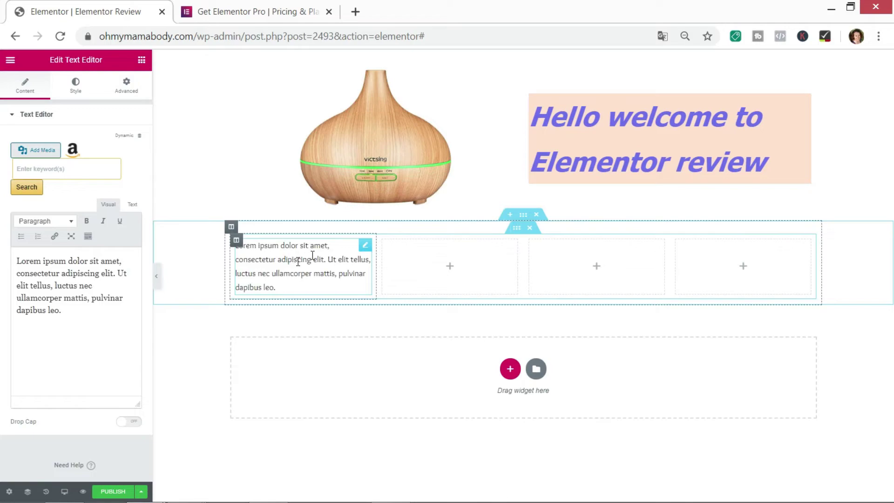
right_click(367, 245)
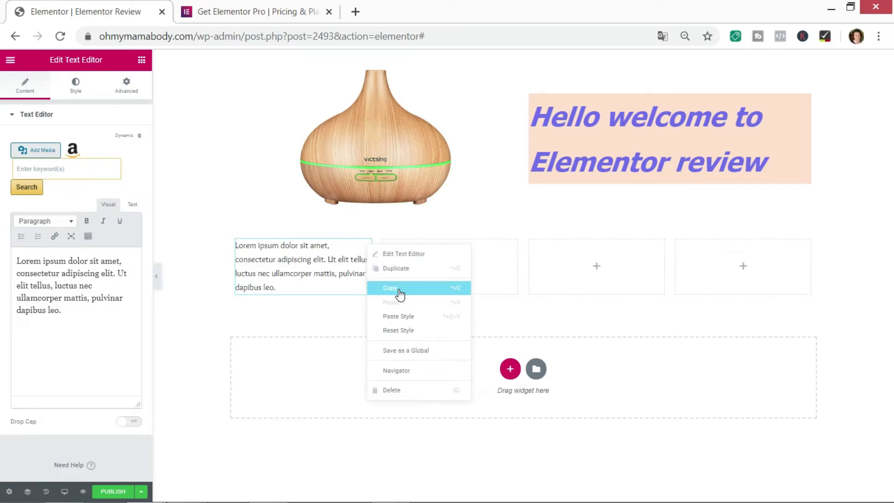
click(401, 268)
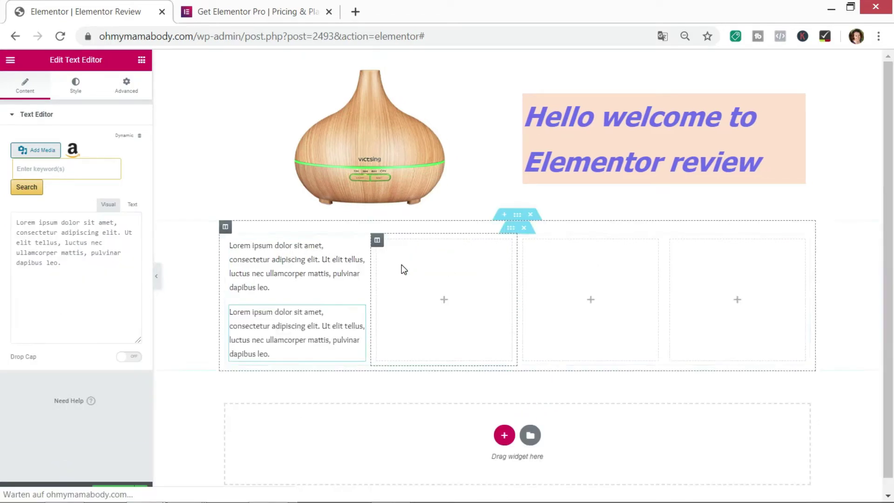
click(360, 311)
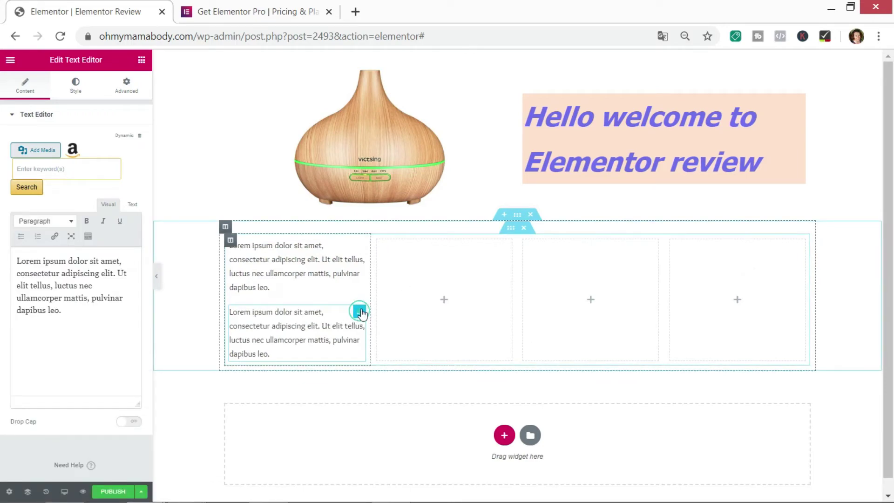
drag(361, 313, 465, 270)
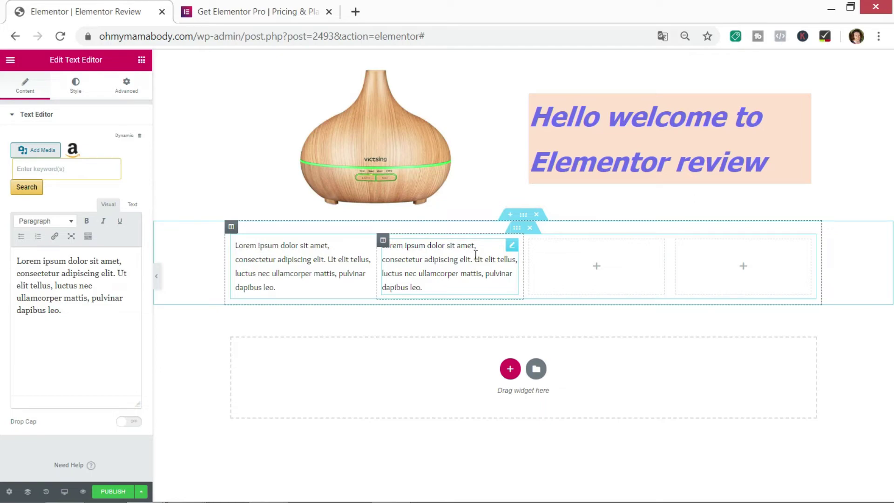
Select the four-column section and give it a gradient background.
click(523, 216)
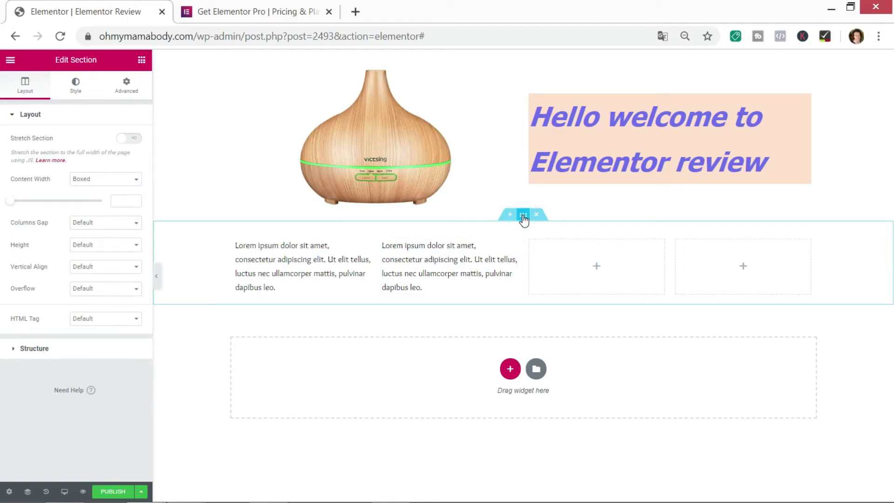
click(78, 83)
click(79, 86)
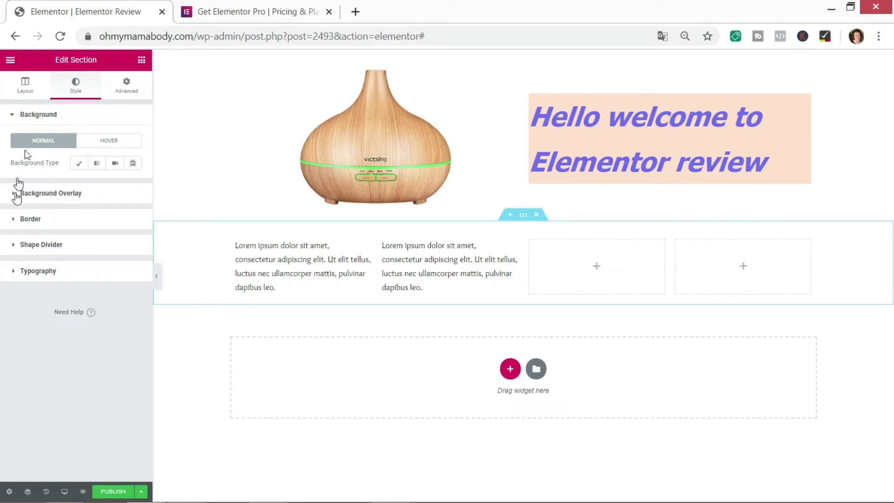
click(46, 141)
click(97, 165)
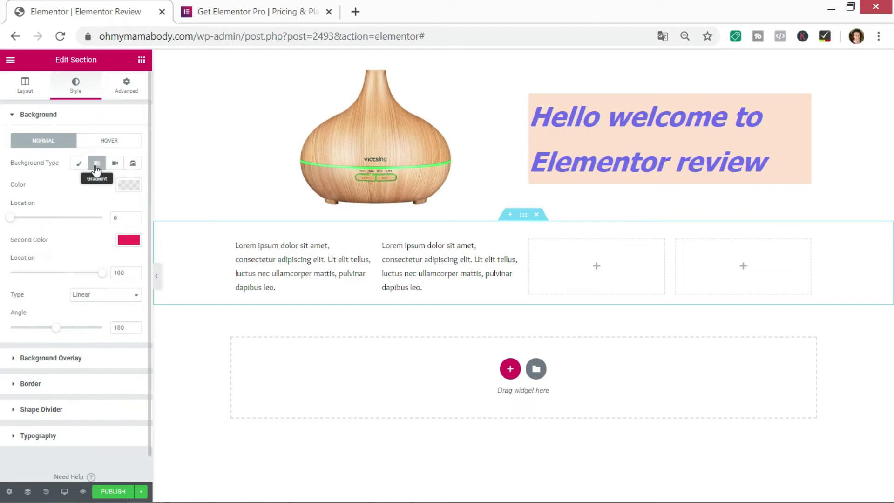
Set the gradient's first colour to salmon pink and the second to pale pink.
click(126, 186)
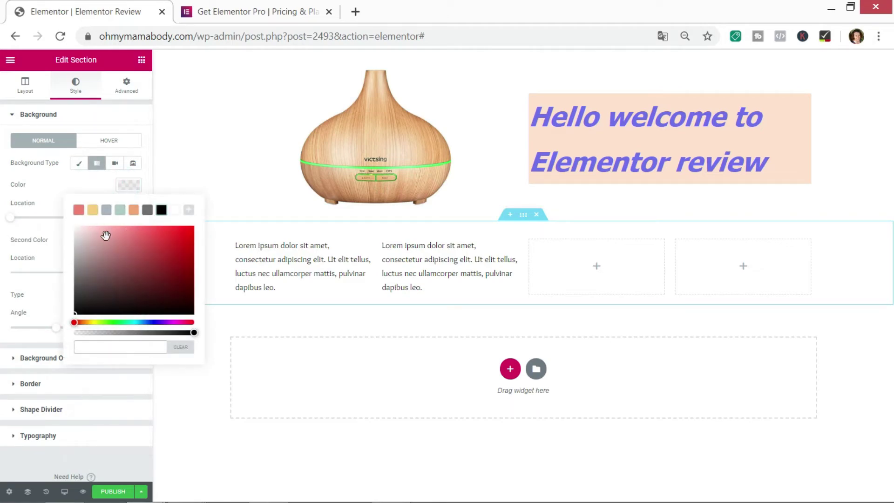
click(78, 211)
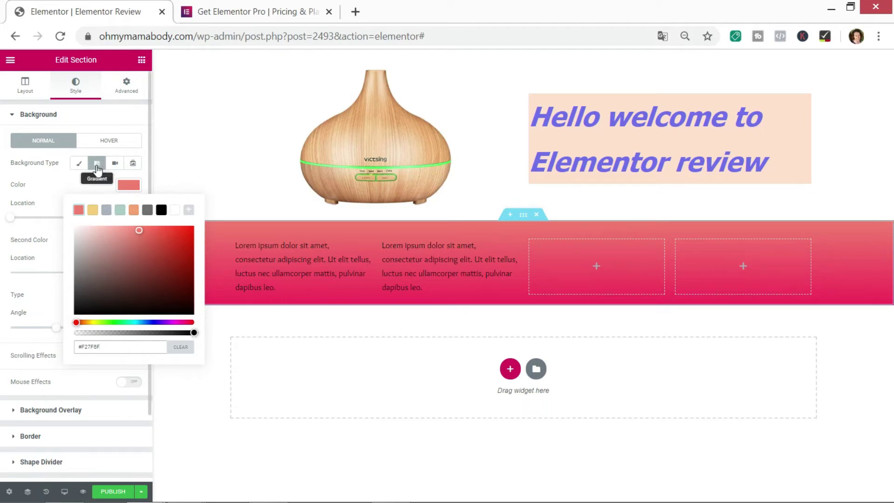
click(65, 190)
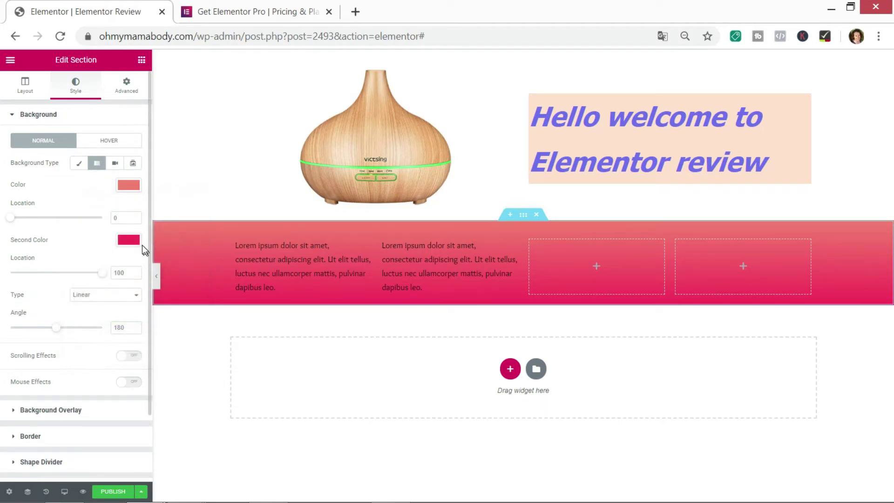
click(129, 239)
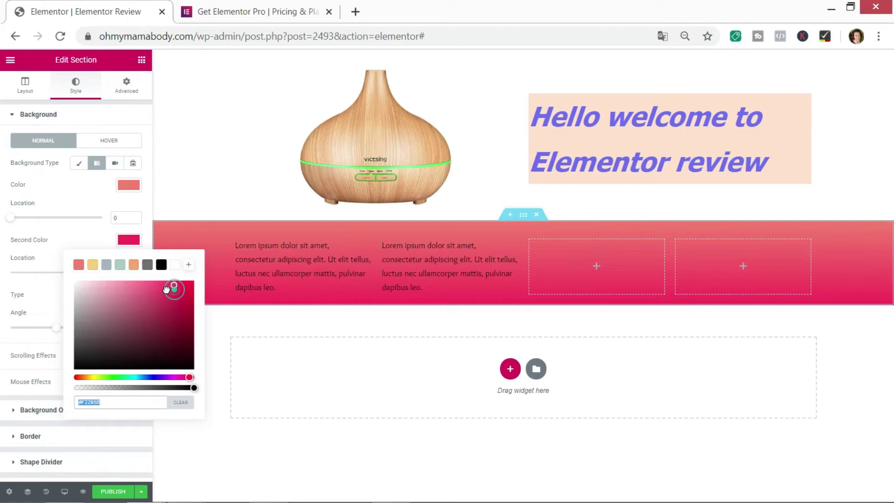
drag(173, 286, 99, 286)
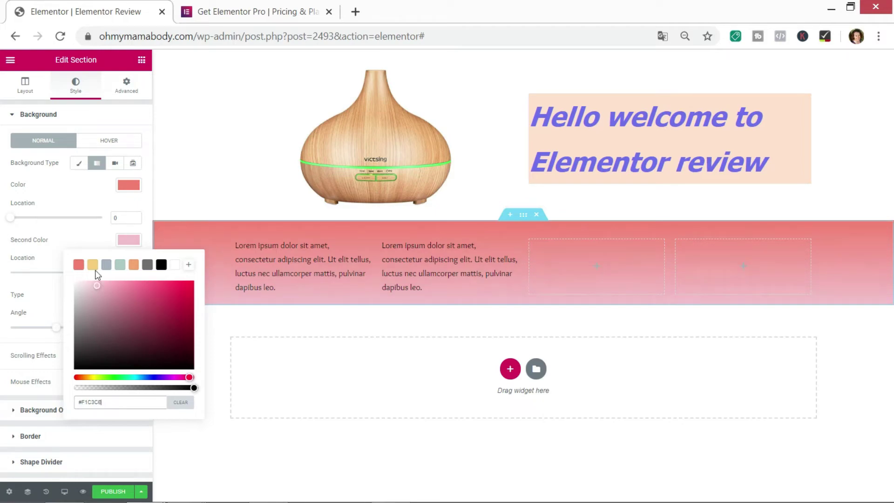
click(55, 238)
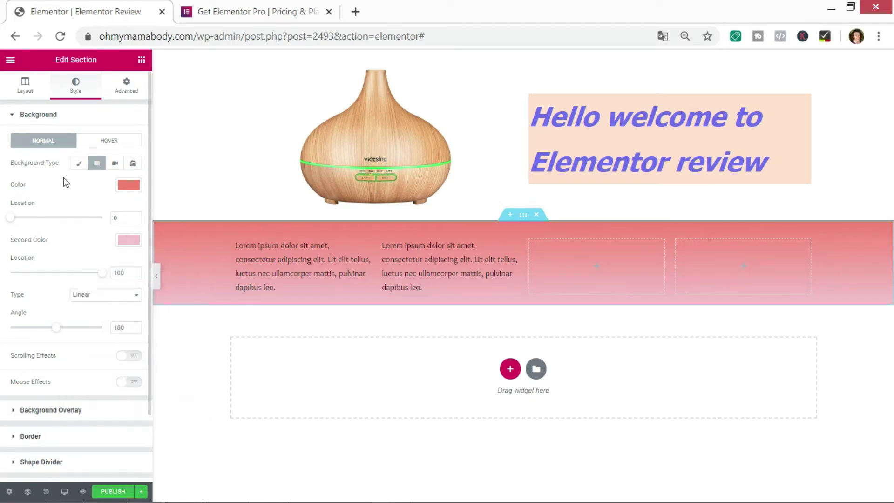
scroll(51, 296, down, 2)
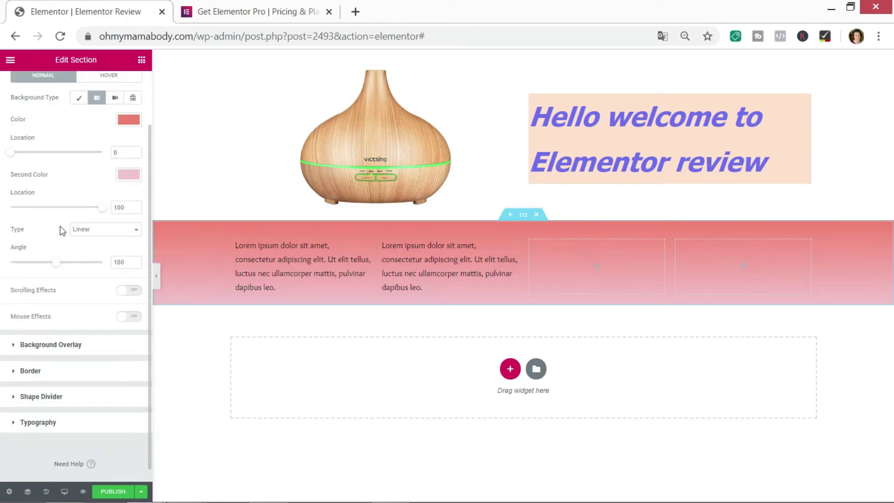
scroll(60, 225, up, 2)
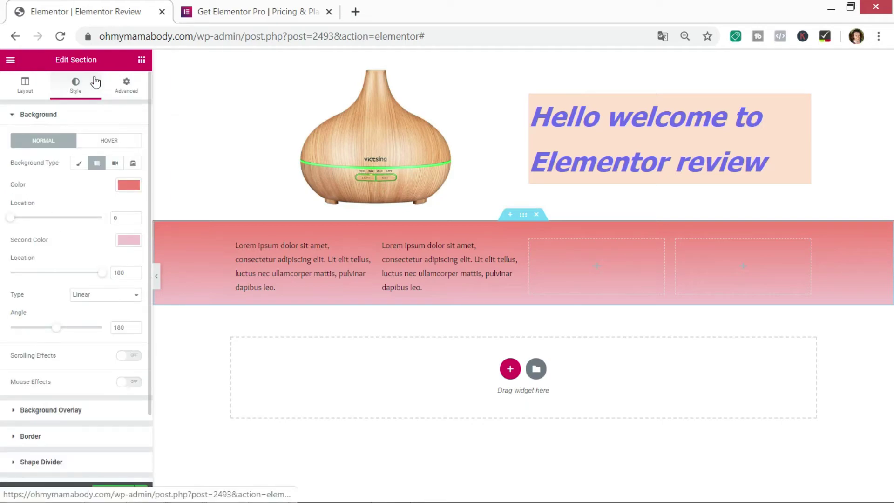
click(141, 60)
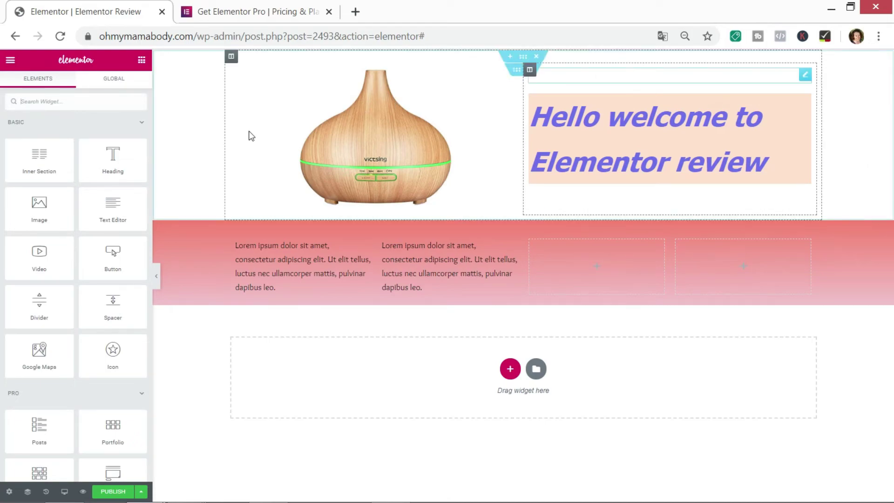
Give the page body a Classic background in the pale grey-blue colour #D9E1E8.
click(9, 491)
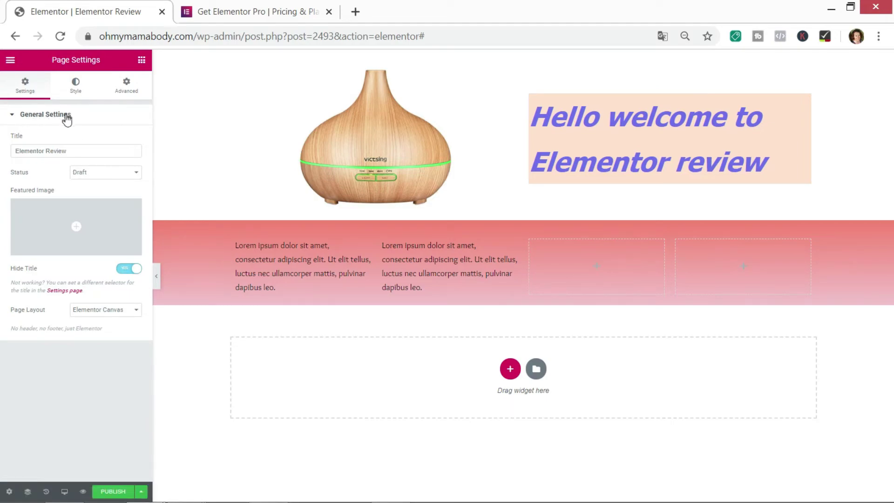
click(76, 85)
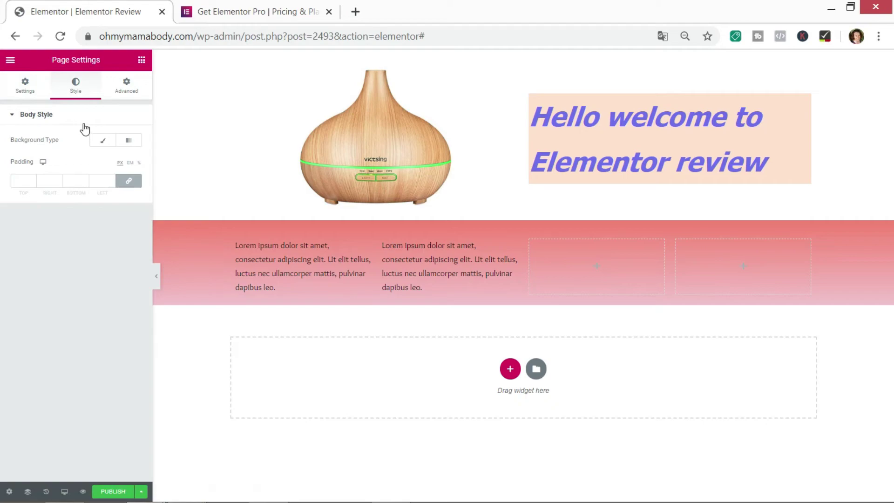
click(103, 140)
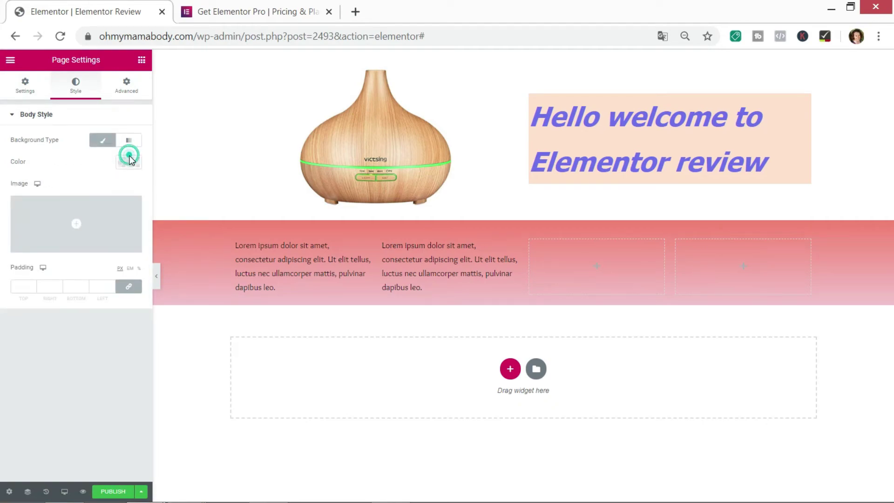
click(127, 164)
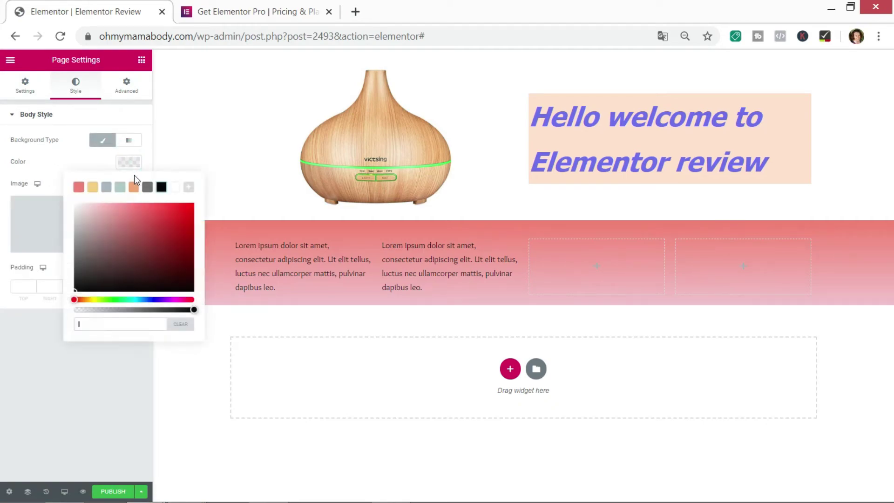
click(106, 188)
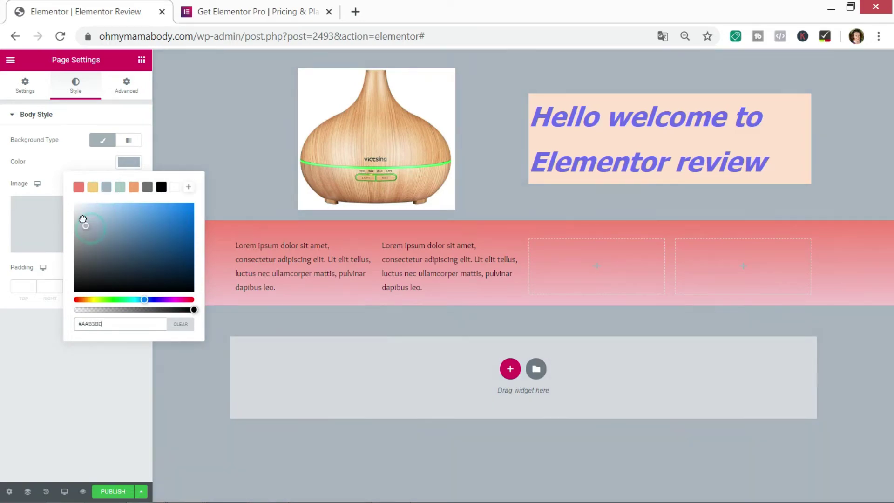
mouse_move(82, 217)
mouse_down()
mouse_move(92, 225)
mouse_move(83, 206)
mouse_up()
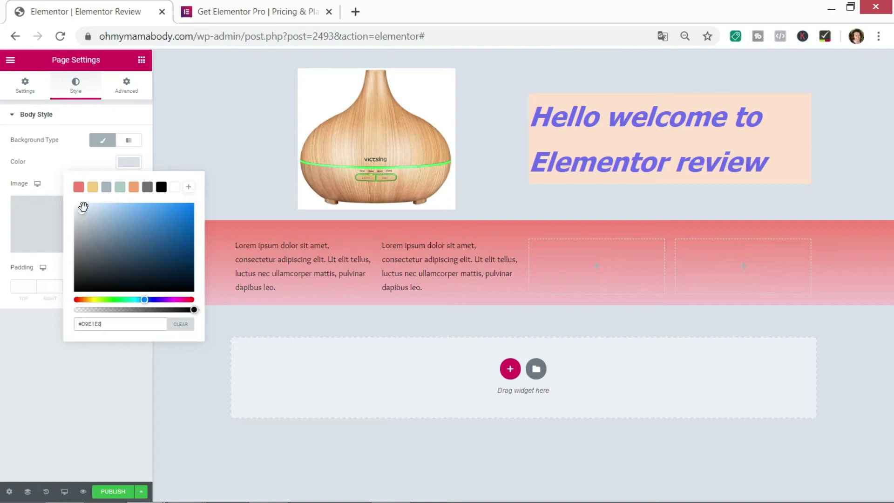
click(54, 148)
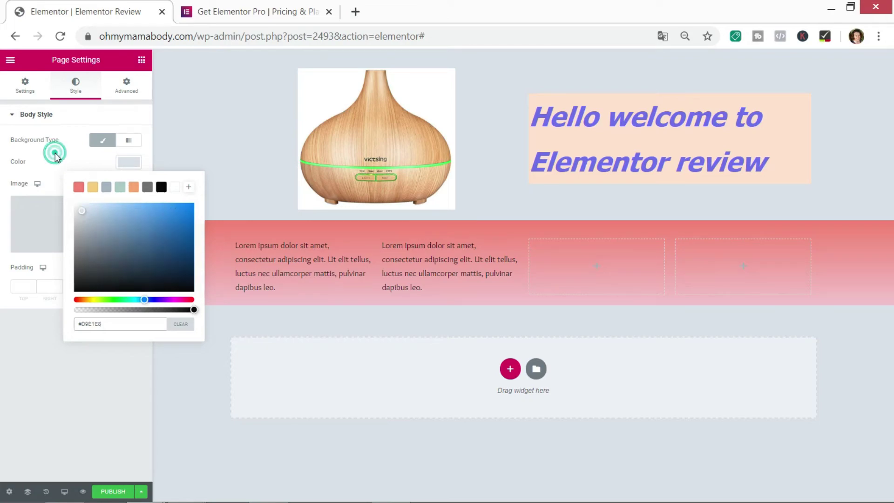
Switch to the Mobile responsive preview and scroll through the page layout.
click(65, 491)
click(57, 465)
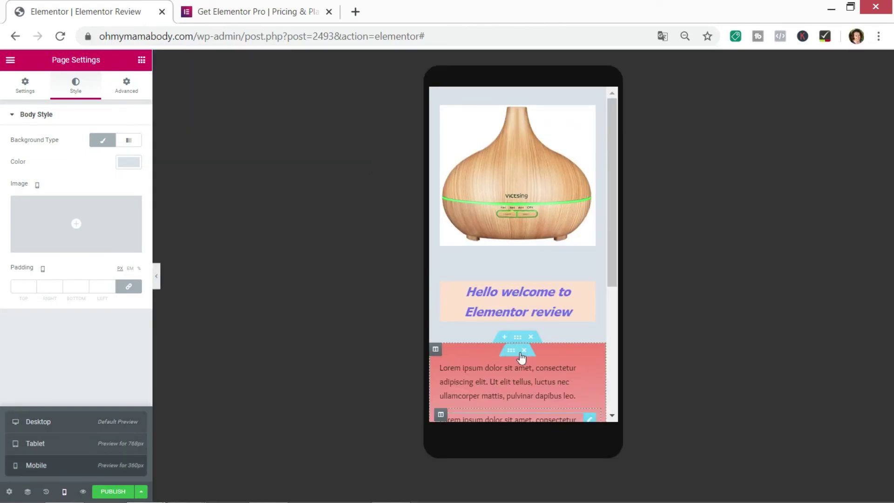
scroll(569, 248, down, 4)
scroll(569, 248, down, 1)
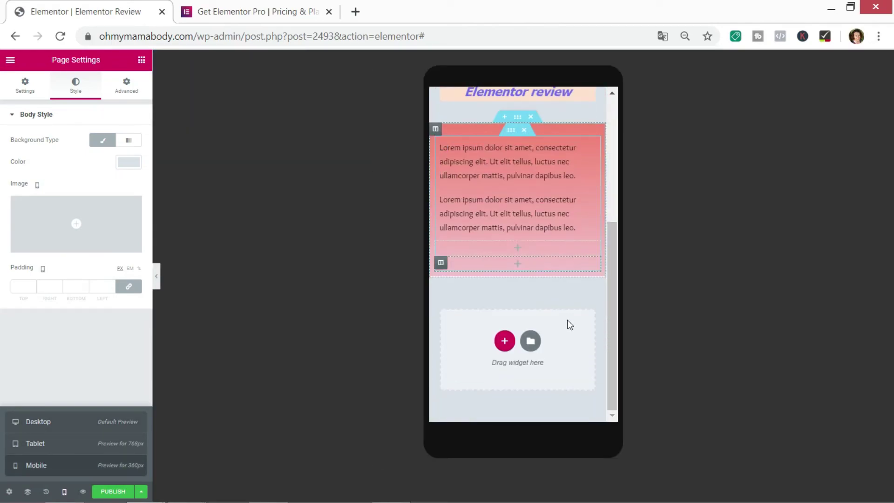
scroll(586, 344, up, 4)
scroll(587, 344, up, 1)
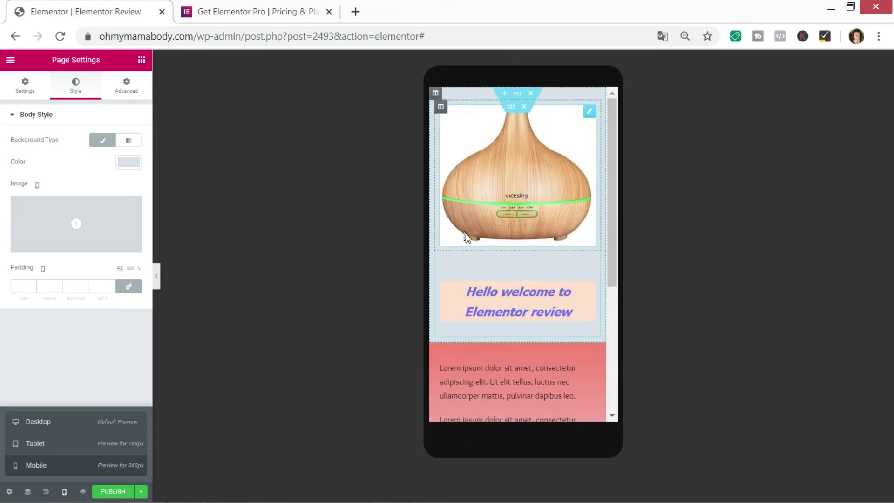
Publish the Elementor Review page.
click(141, 491)
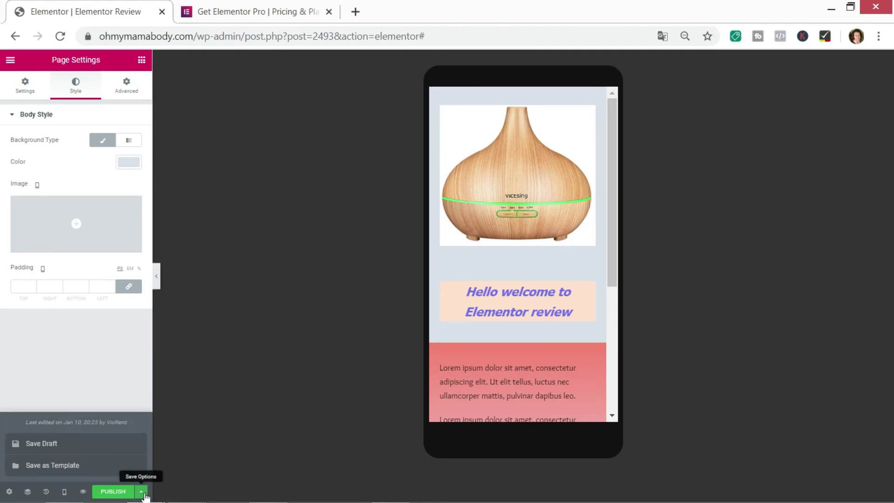
click(144, 494)
click(113, 492)
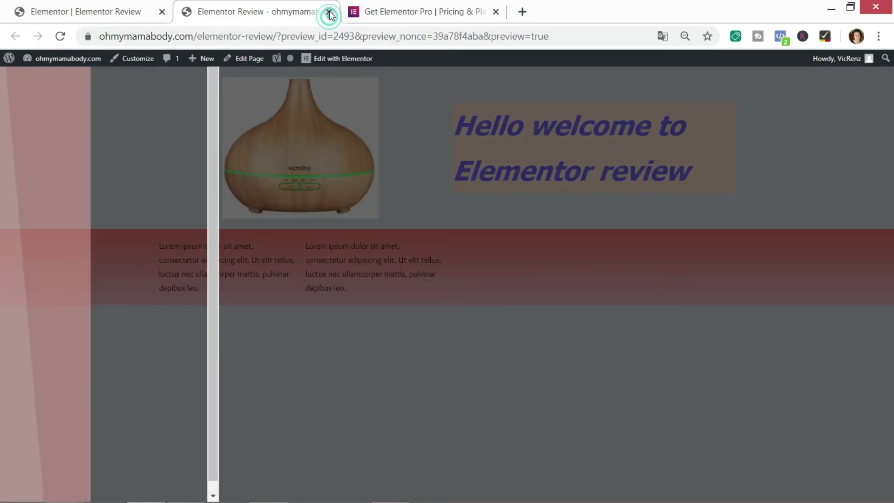
Close the front-end preview tab to return to the Elementor editor.
click(329, 12)
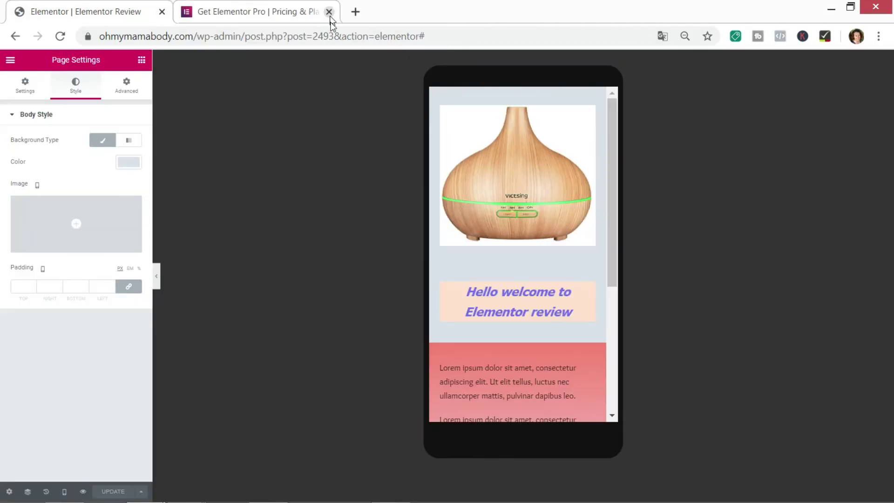
Exit Elementor to the WordPress dashboard from the editor's main menu.
click(11, 61)
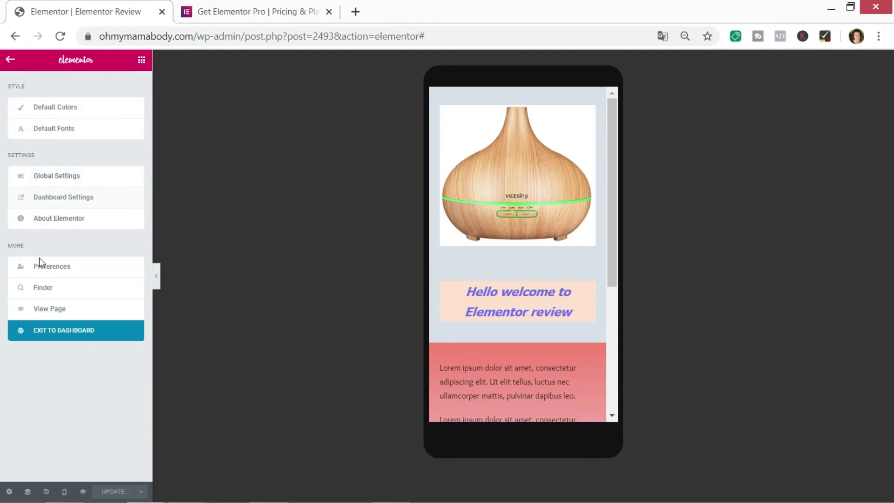
click(40, 334)
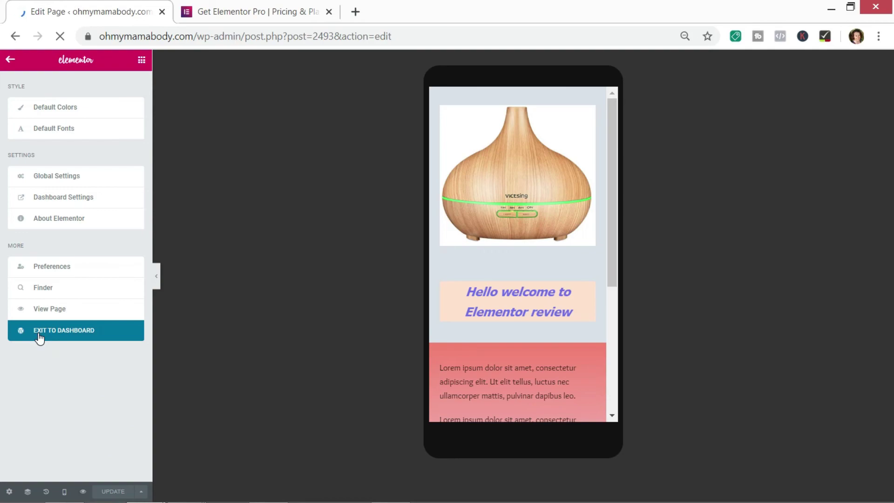